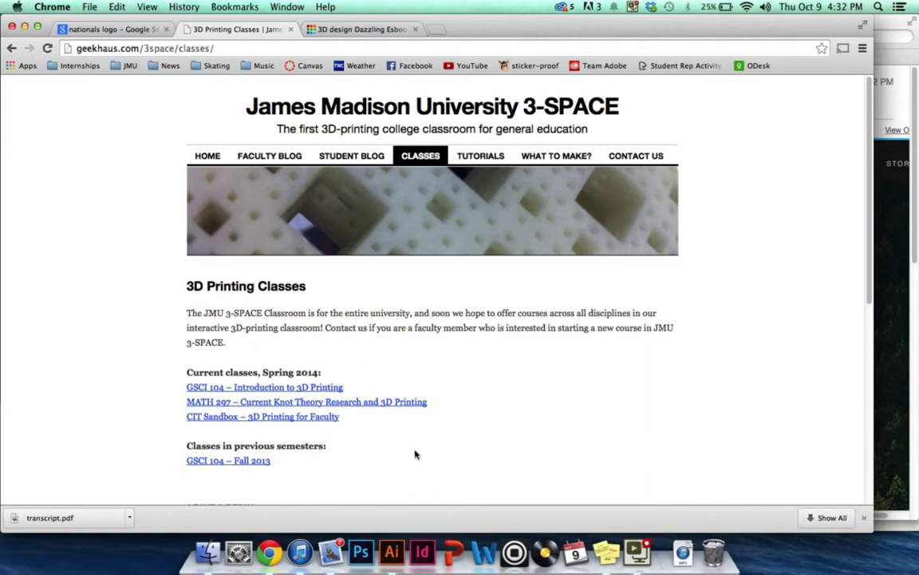
Open the white W on red nationals.com wallpaper from the nationals logo image results and copy the image.
{"action": "left_click", "coordinate": [102, 28]}
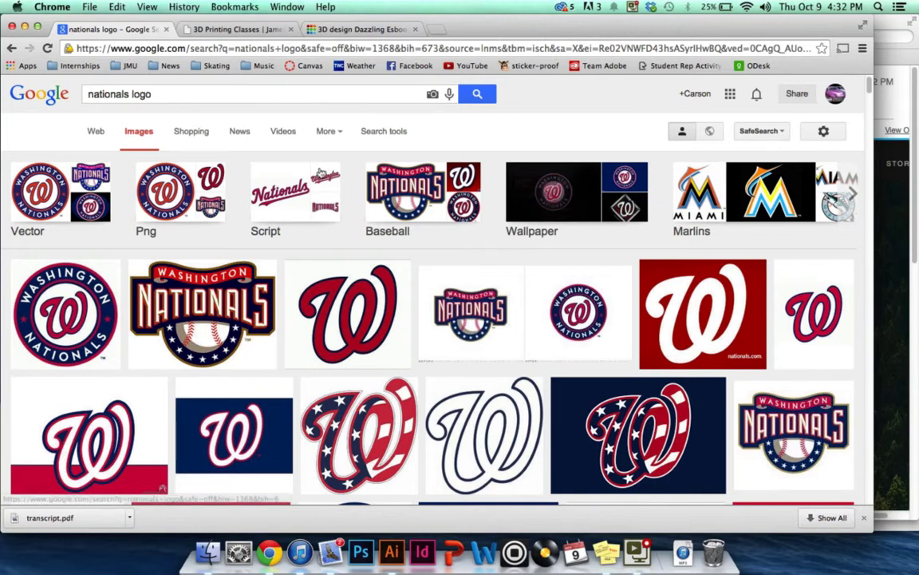
{"action": "left_click", "coordinate": [688, 310]}
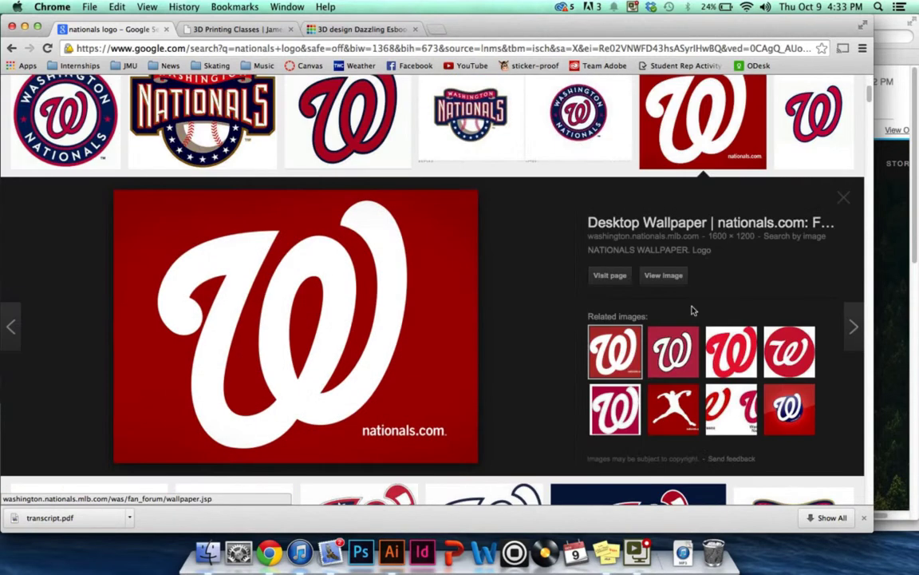
{"action": "right_click", "coordinate": [301, 274]}
{"action": "left_click", "coordinate": [343, 371]}
Switch to Illustrator and create a new single-artboard document 600 pt wide and 600 pt high.
{"action": "left_click", "coordinate": [391, 550]}
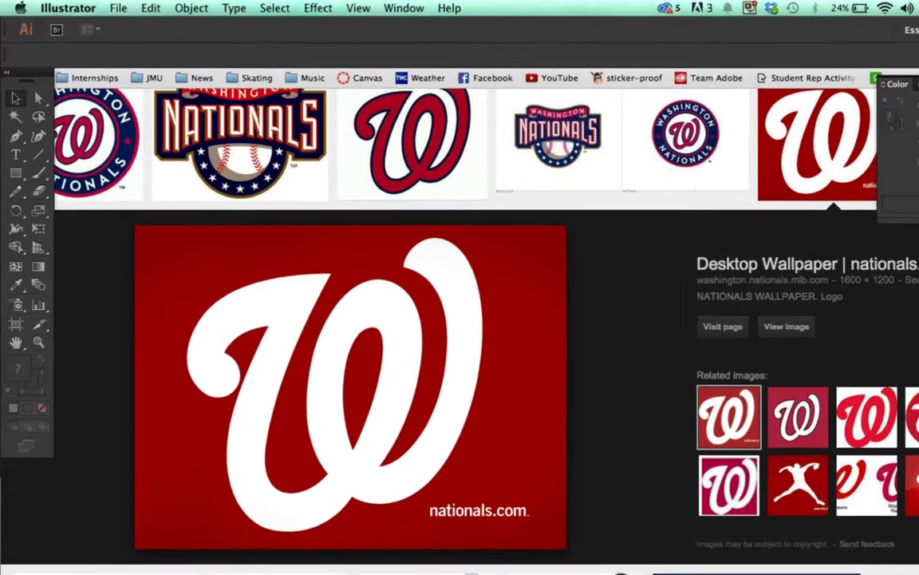
{"action": "left_click", "coordinate": [116, 8]}
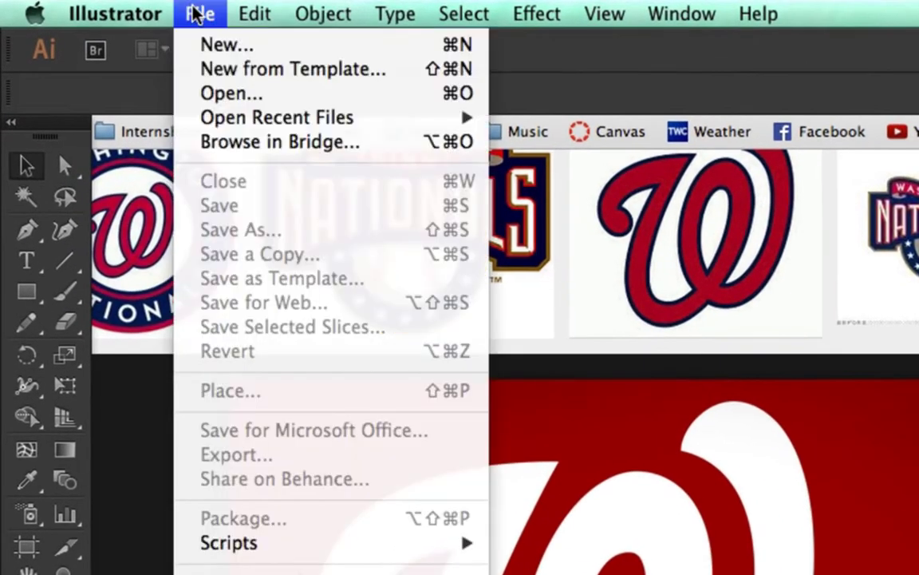
{"action": "left_click", "coordinate": [203, 36]}
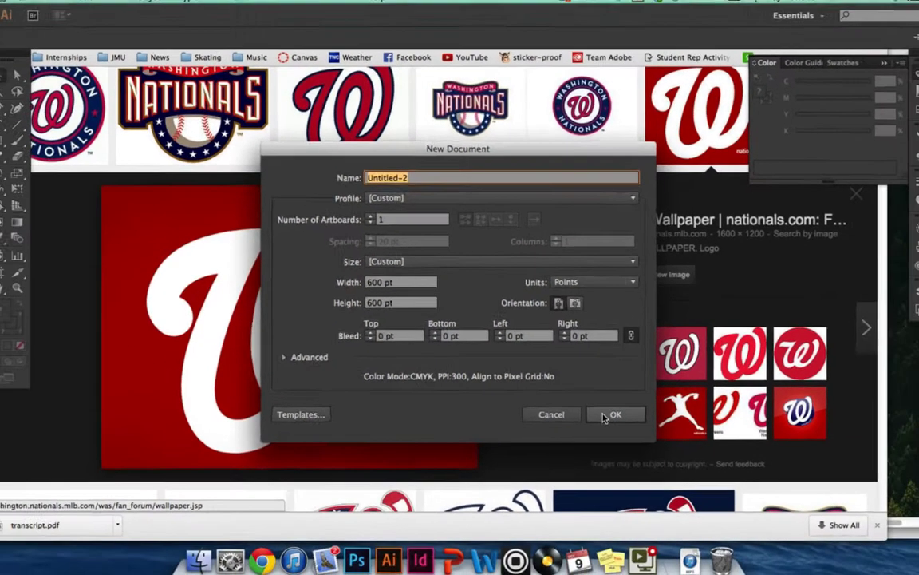
{"action": "left_click", "coordinate": [613, 415]}
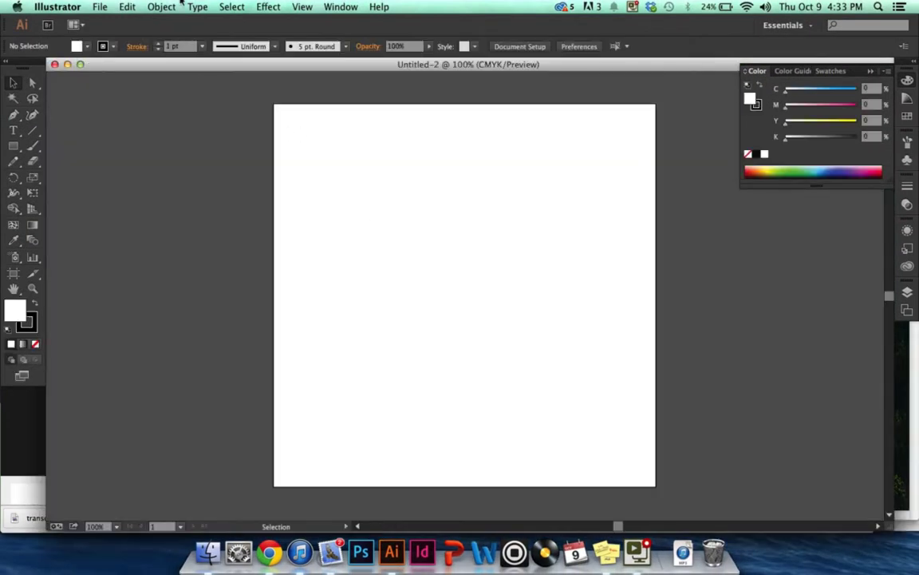
Paste the copied logo image and move it until its upper-left corner is accessible beside the artboard.
{"action": "left_click", "coordinate": [118, 4]}
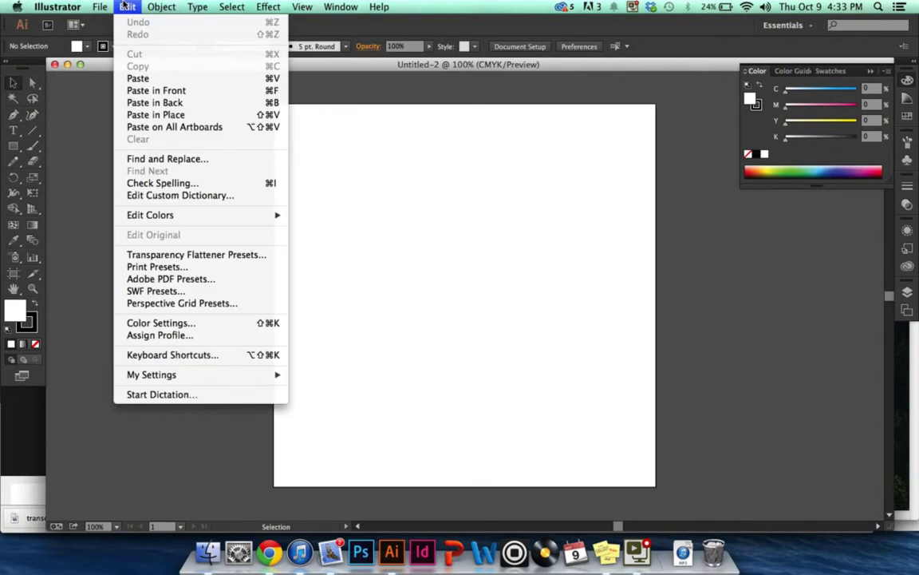
{"action": "left_click", "coordinate": [137, 78]}
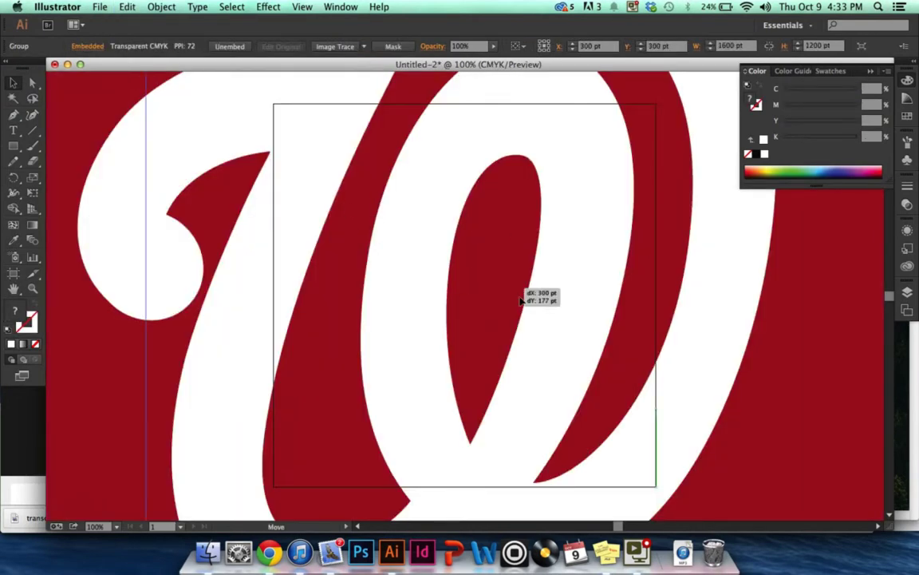
{"action": "left_click_drag", "start_coordinate": [337, 195], "coordinate": [536, 319]}
{"action": "left_click_drag", "start_coordinate": [329, 187], "coordinate": [366, 236]}
{"action": "left_click_drag", "start_coordinate": [192, 107], "coordinate": [210, 121]}
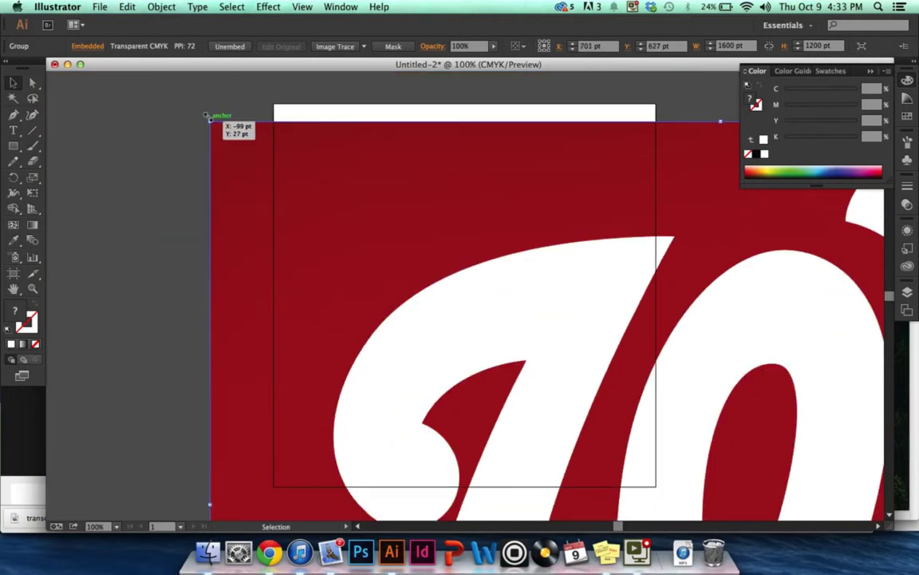
Scale the logo image down proportionally to about 681 × 511 pt and centre it over the artboard.
{"action": "left_click_drag", "start_coordinate": [206, 116], "coordinate": [524, 291]}
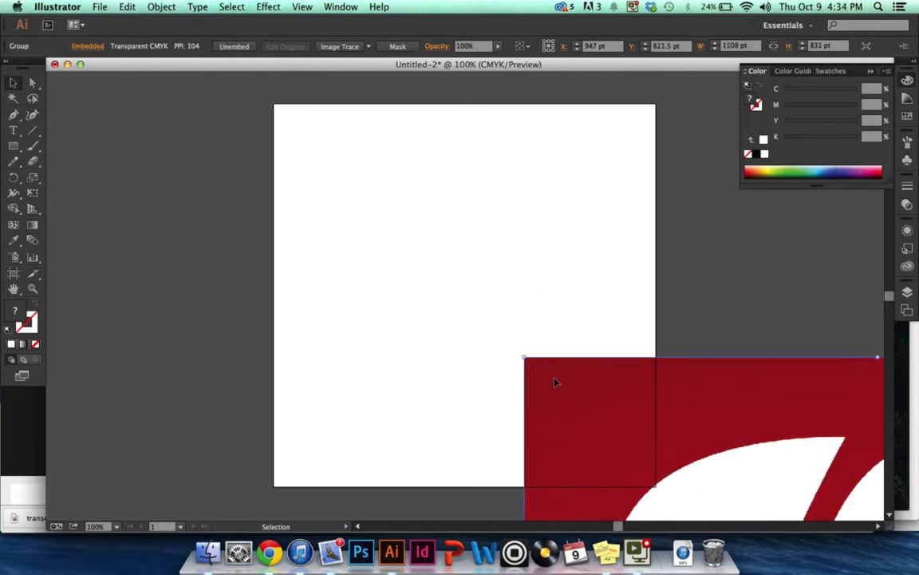
{"action": "left_click_drag", "start_coordinate": [689, 433], "coordinate": [369, 209]}
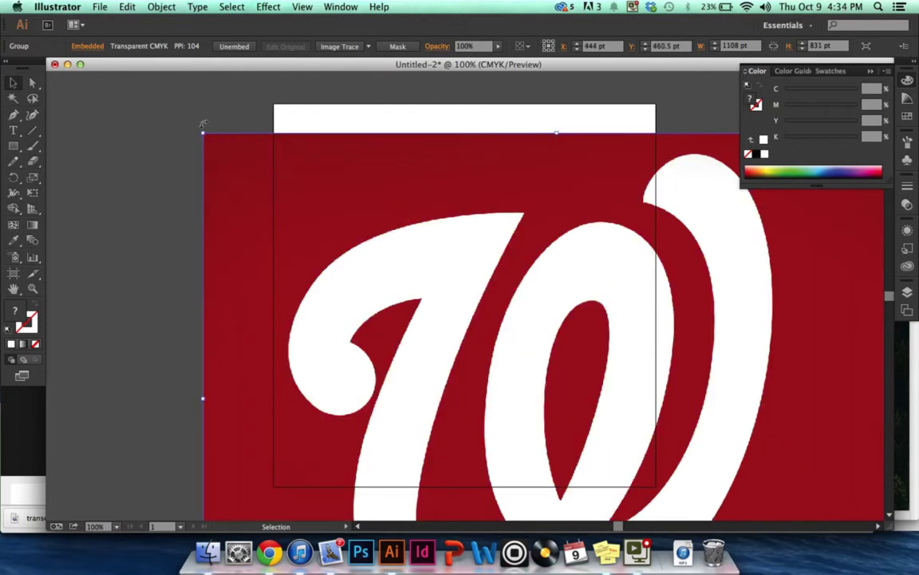
{"action": "left_click_drag", "start_coordinate": [203, 133], "coordinate": [580, 416]}
{"action": "left_click_drag", "start_coordinate": [727, 469], "coordinate": [396, 144]}
{"action": "left_click_drag", "start_coordinate": [577, 342], "coordinate": [685, 415]}
{"action": "left_click_drag", "start_coordinate": [571, 302], "coordinate": [570, 349]}
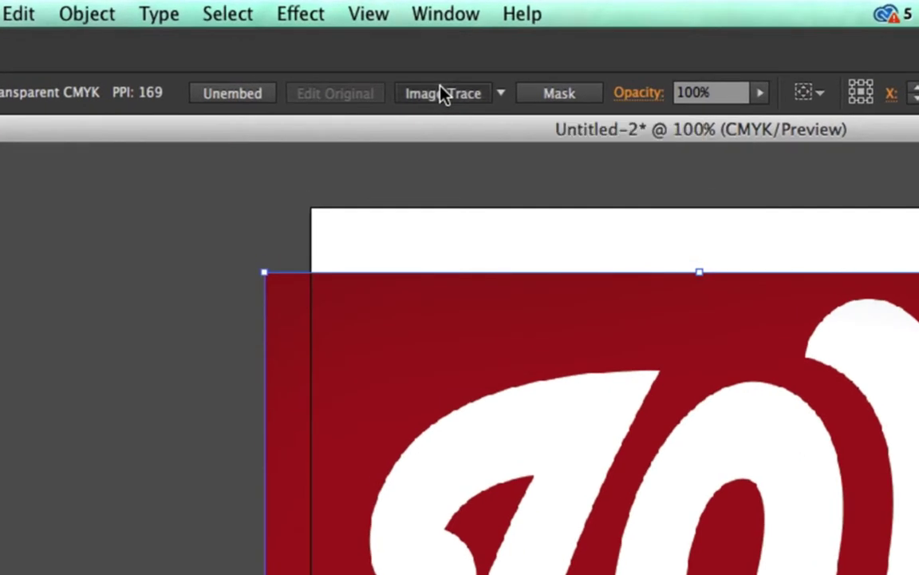
Try the default Image Trace on the logo image and undo it.
{"action": "left_click", "coordinate": [443, 93]}
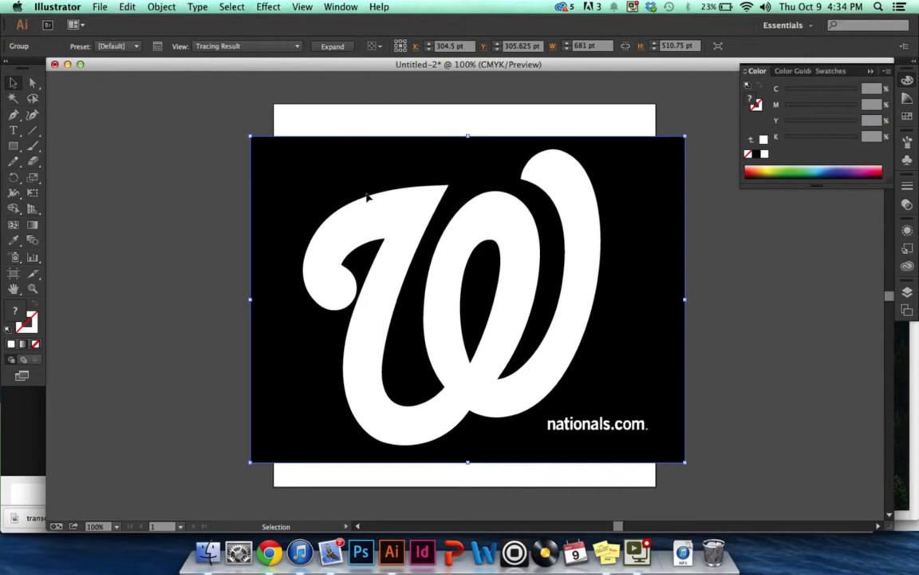
{"action": "left_click", "coordinate": [128, 6]}
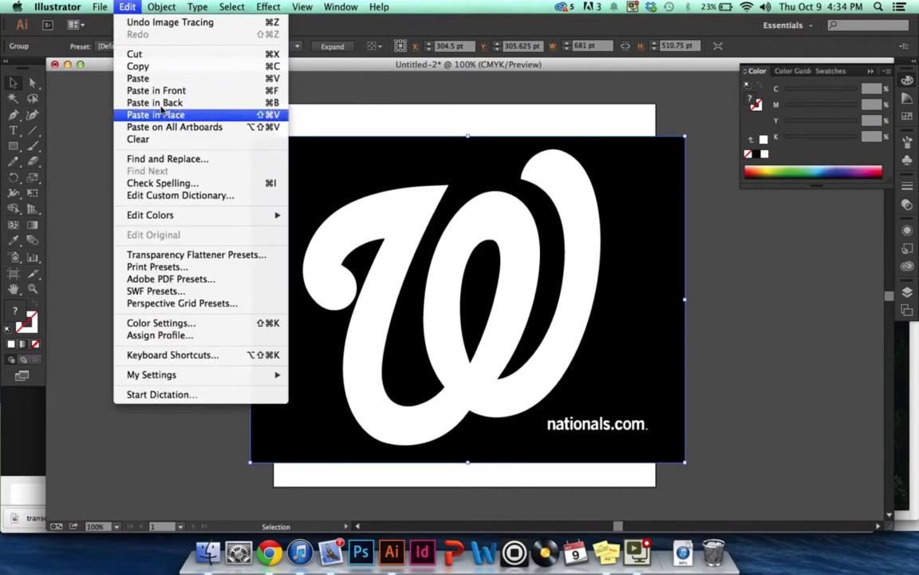
{"action": "left_click", "coordinate": [132, 22]}
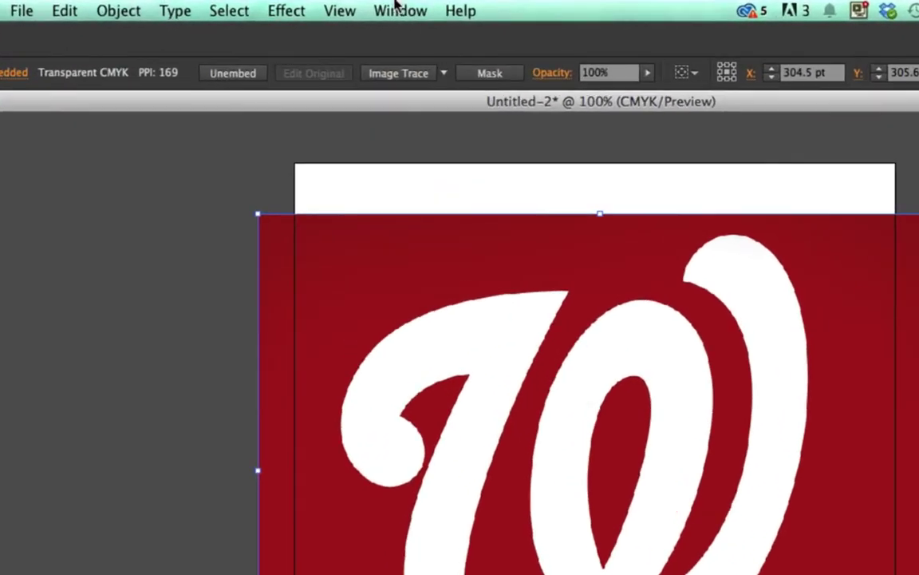
Trace the logo image through the Image Trace settings, with Preview enabled and the mode at Black and White.
{"action": "left_click", "coordinate": [354, 6]}
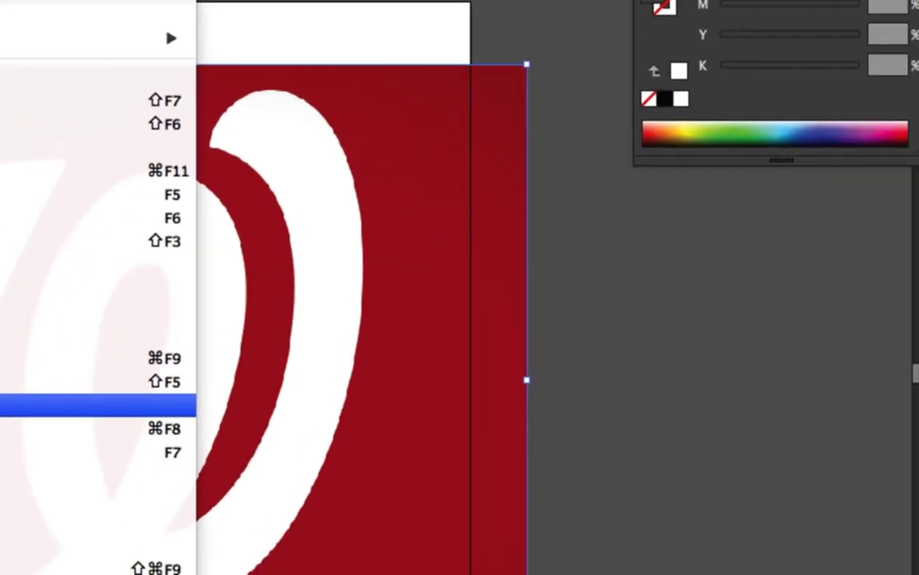
{"action": "left_click", "coordinate": [414, 489]}
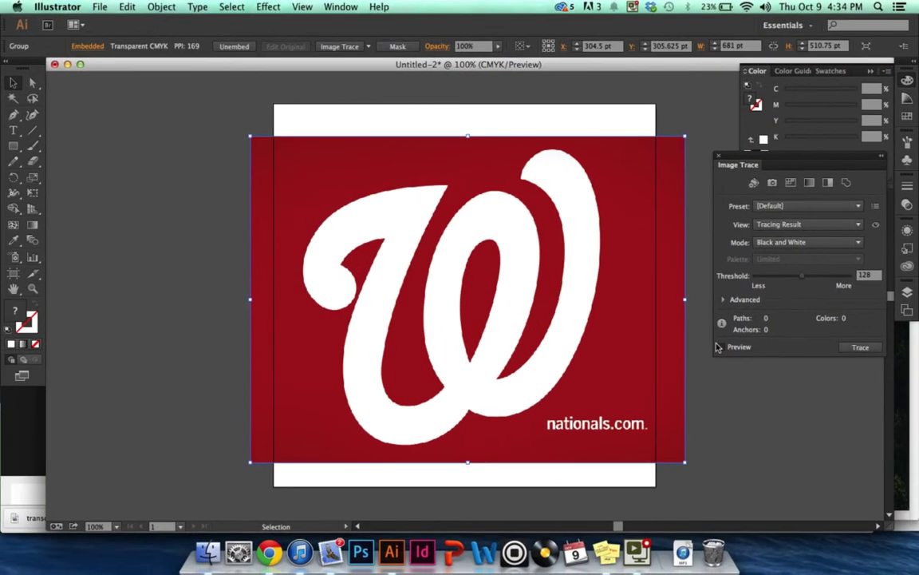
{"action": "left_click", "coordinate": [721, 346]}
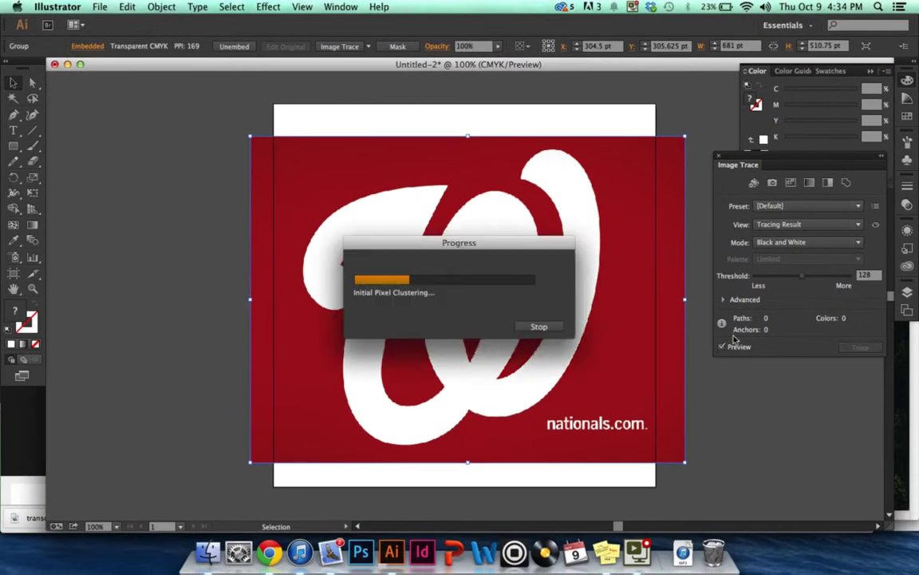
{"action": "left_click", "coordinate": [782, 241]}
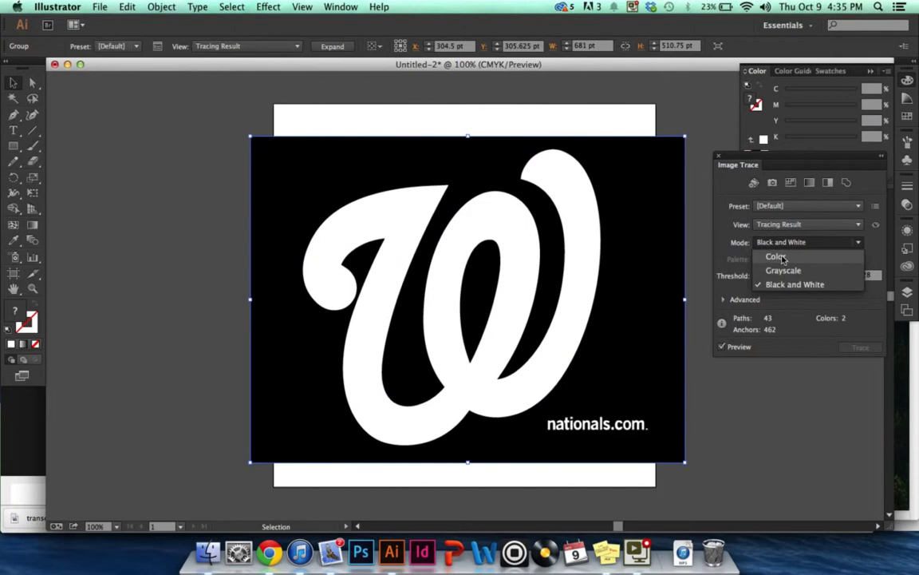
{"action": "left_click", "coordinate": [781, 269]}
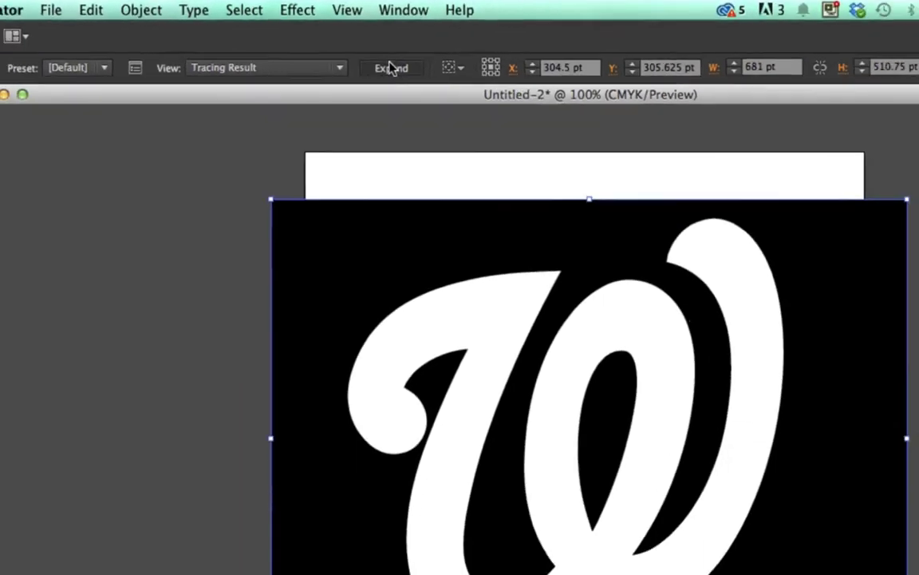
Expand the tracing into editable paths, ungroup the result and deselect everything.
{"action": "left_click", "coordinate": [452, 90]}
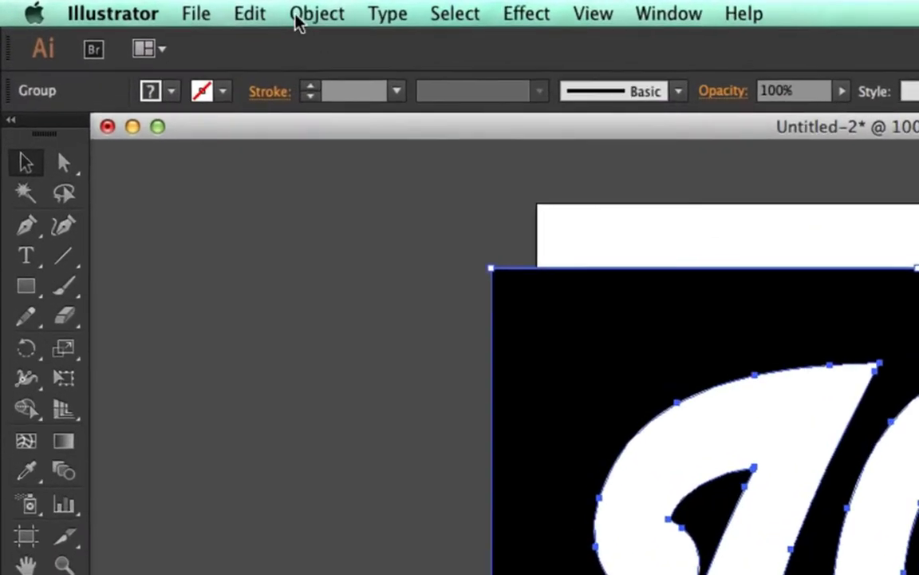
{"action": "left_click", "coordinate": [251, 13]}
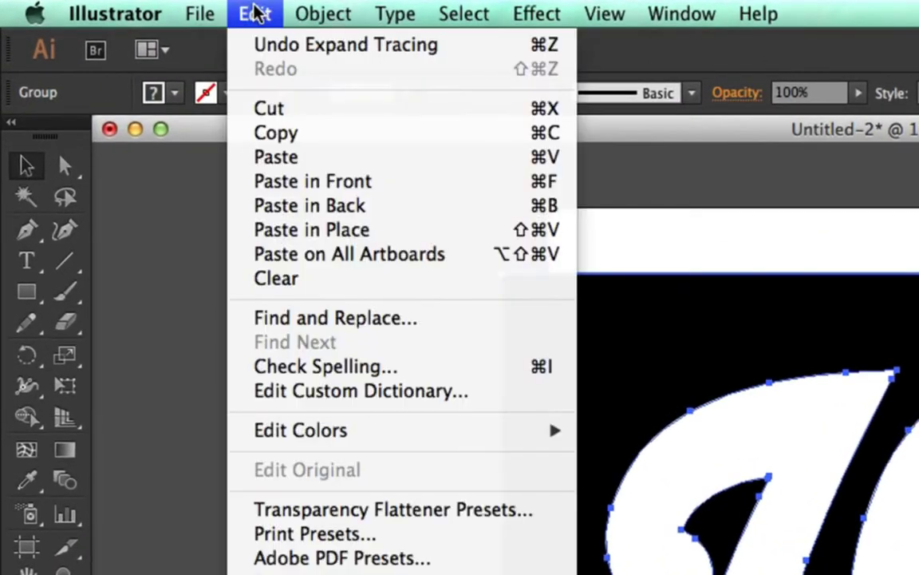
{"action": "mouse_move", "coordinate": [300, 12]}
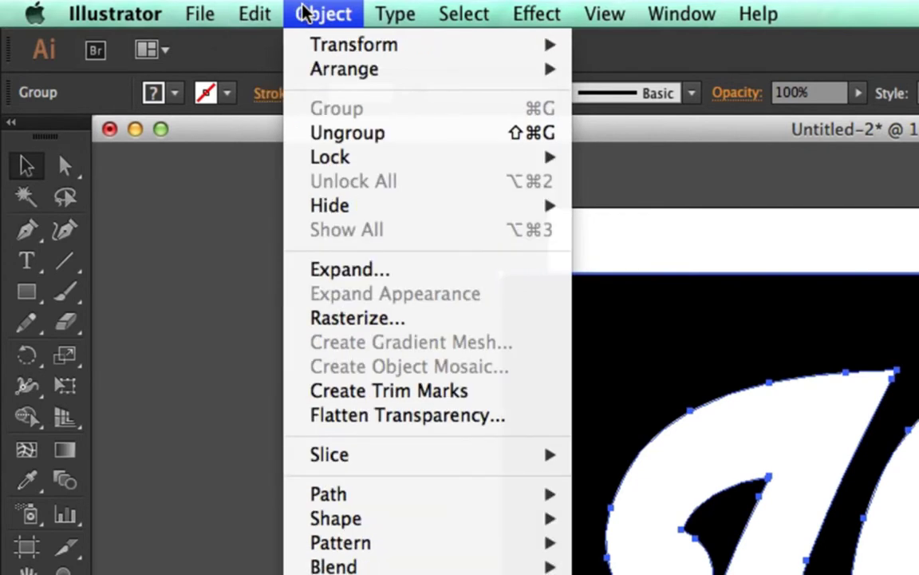
{"action": "left_click", "coordinate": [350, 132]}
{"action": "left_click", "coordinate": [313, 12]}
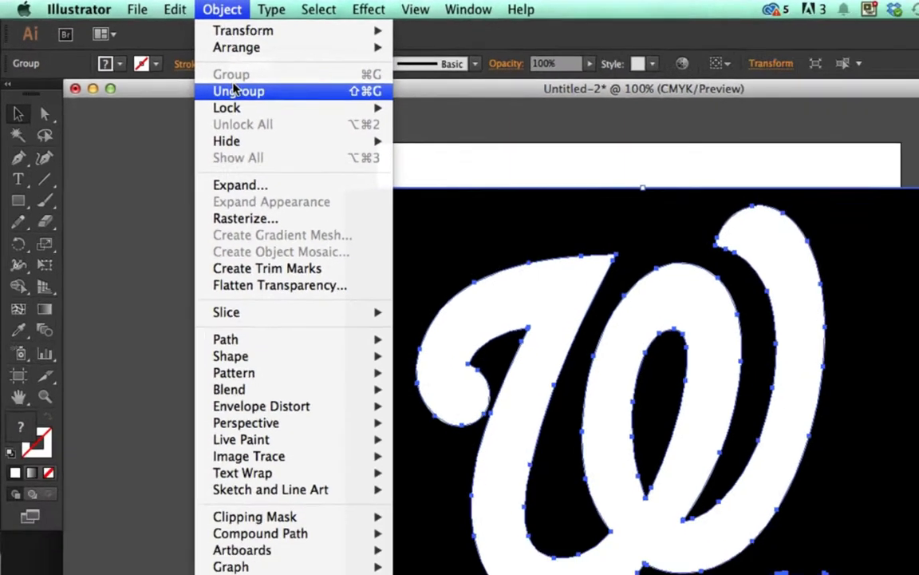
{"action": "left_click", "coordinate": [347, 133]}
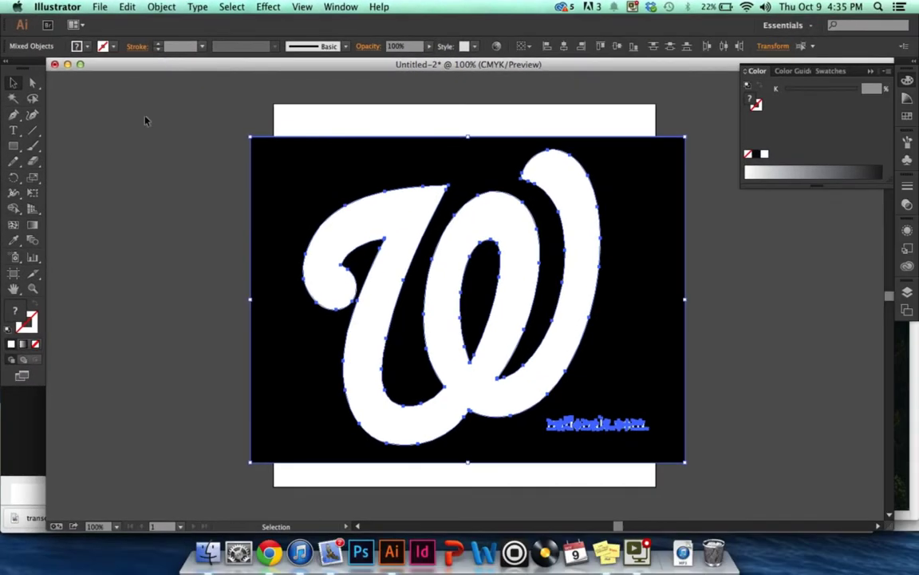
{"action": "left_click", "coordinate": [120, 136]}
Select the traced logo's shapes one at a time to check how the background, W and lettering are separated.
{"action": "left_click", "coordinate": [288, 154]}
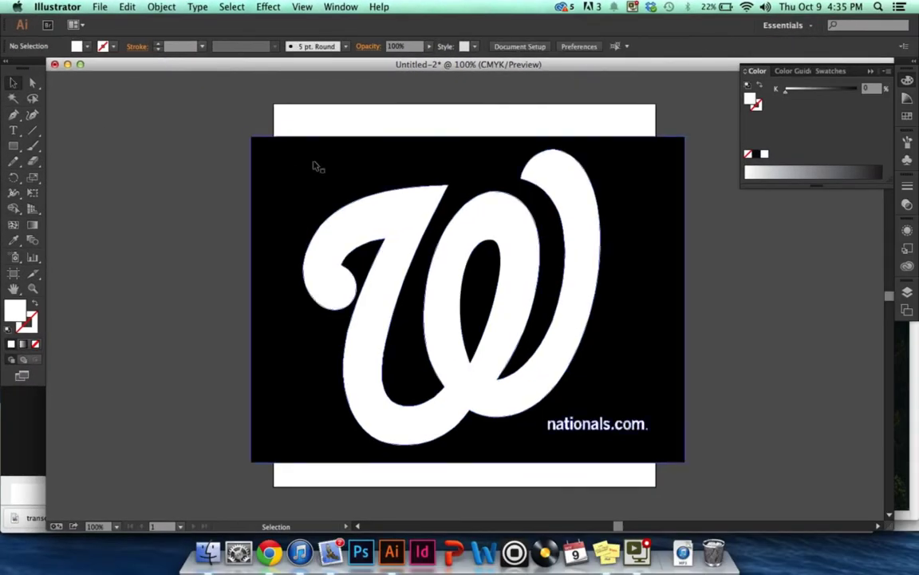
{"action": "left_click", "coordinate": [380, 216]}
{"action": "left_click", "coordinate": [786, 340]}
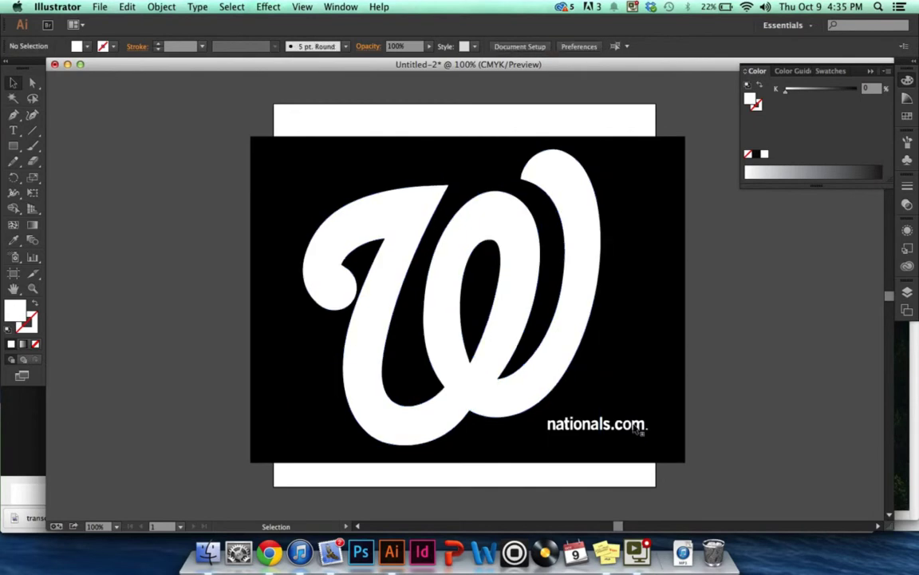
{"action": "left_click", "coordinate": [629, 423]}
{"action": "left_click", "coordinate": [717, 361]}
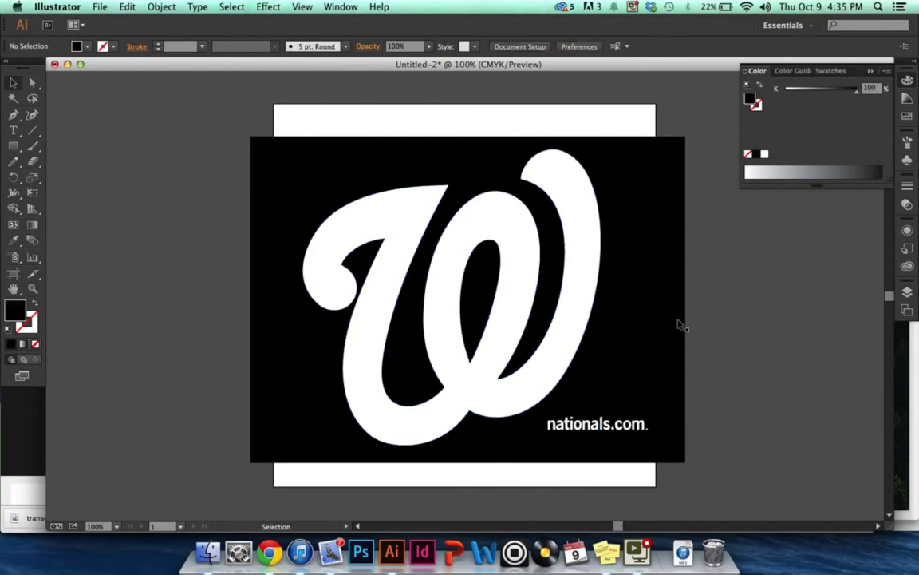
{"action": "left_click", "coordinate": [636, 300]}
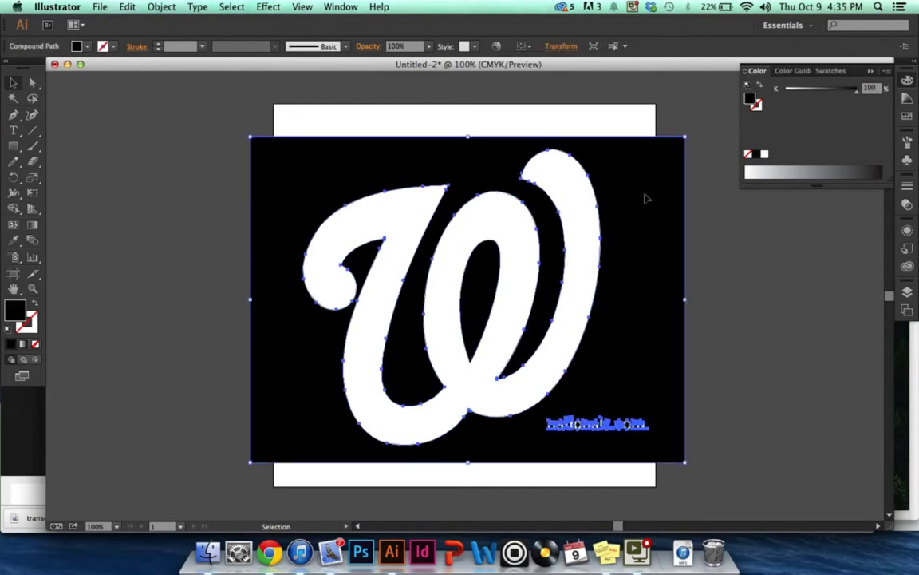
{"action": "left_click", "coordinate": [763, 270]}
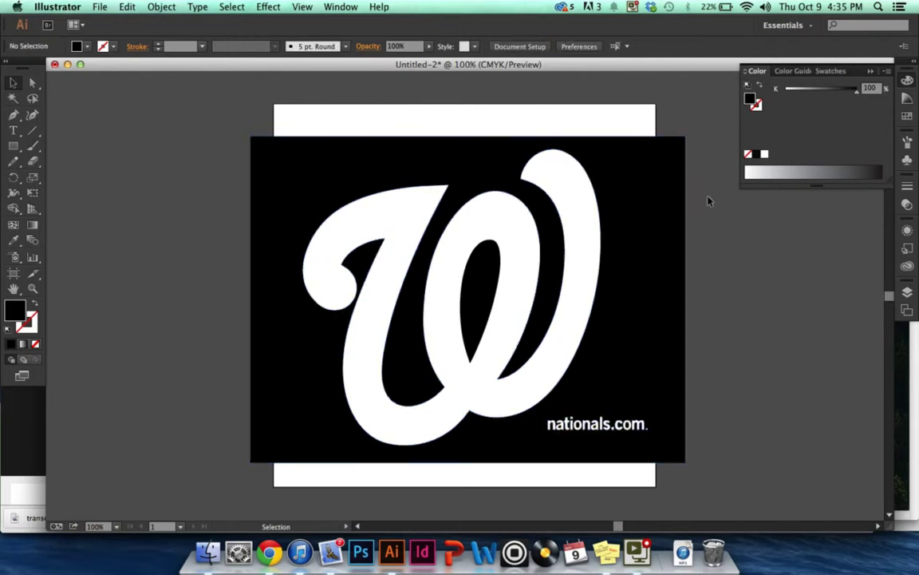
Delete the black background around the logo and the black shape inside the W's loop.
{"action": "left_click", "coordinate": [317, 173]}
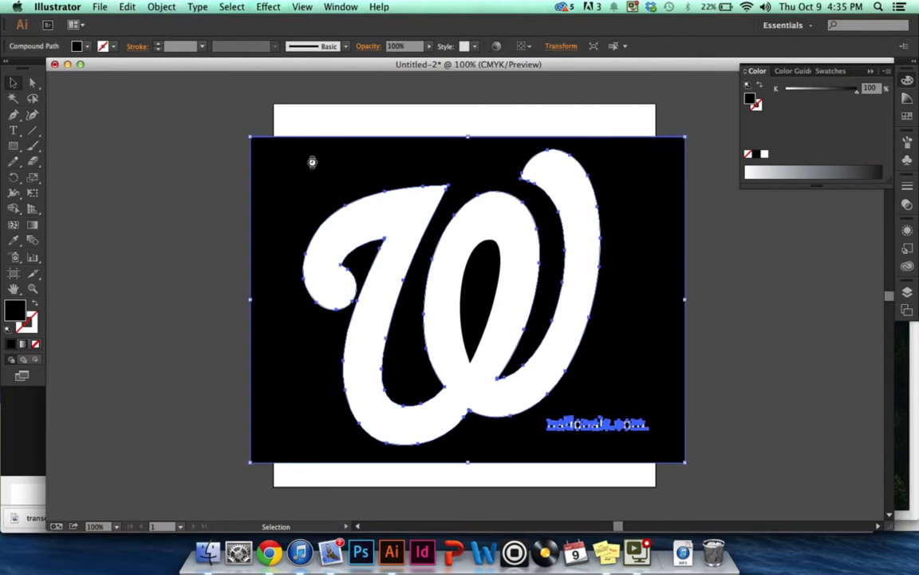
{"action": "key", "text": "Delete"}
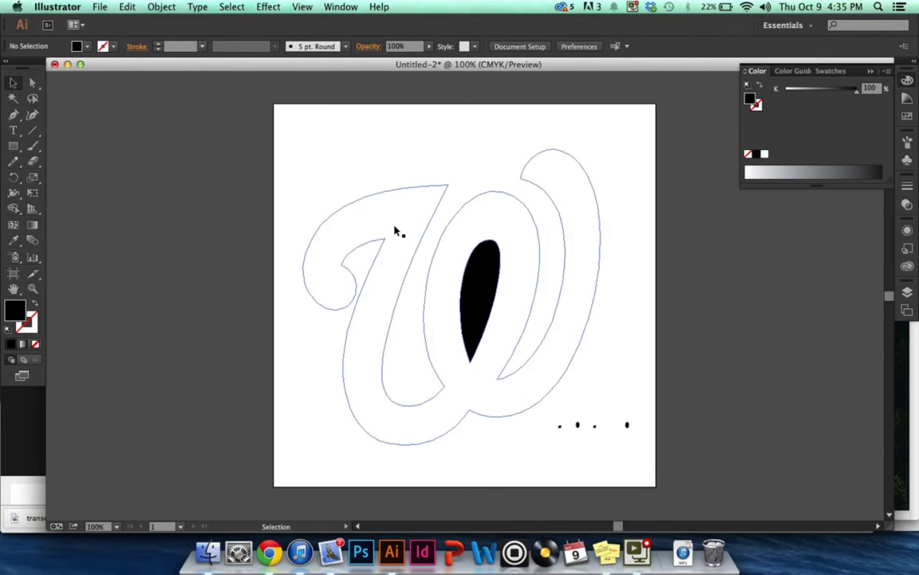
{"action": "left_click", "coordinate": [478, 289]}
{"action": "key", "text": "Delete"}
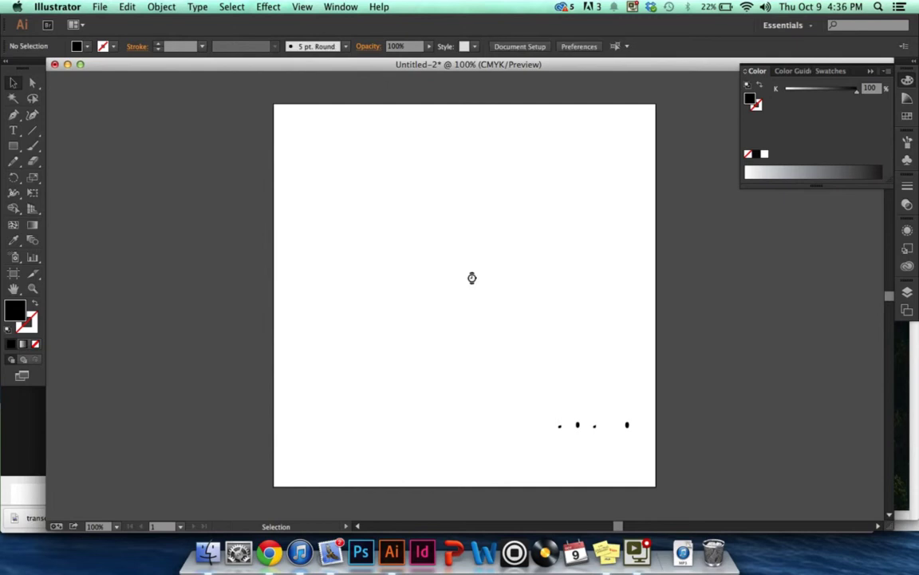
Delete the remaining nationals.com lettering and its black specks from the artboard.
{"action": "left_click_drag", "start_coordinate": [541, 415], "coordinate": [663, 451]}
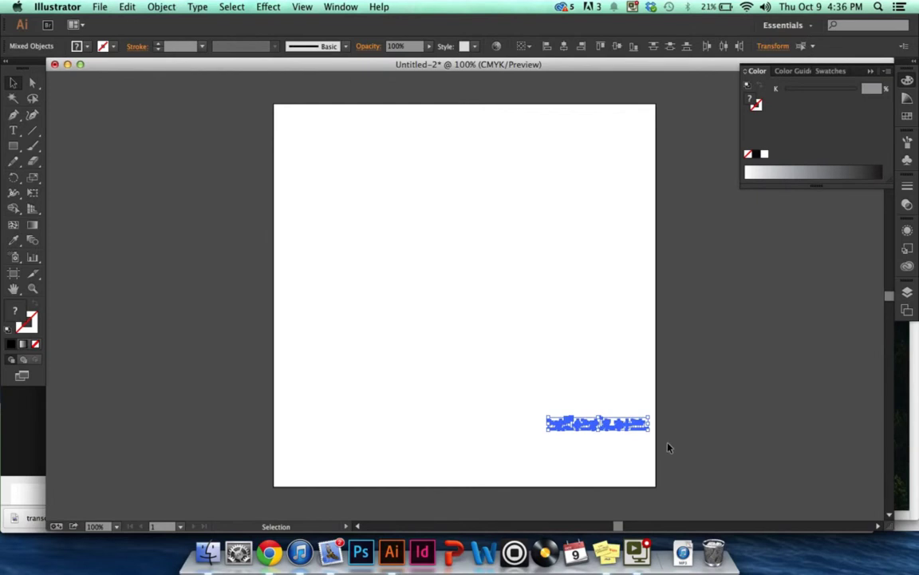
{"action": "left_click", "coordinate": [666, 450]}
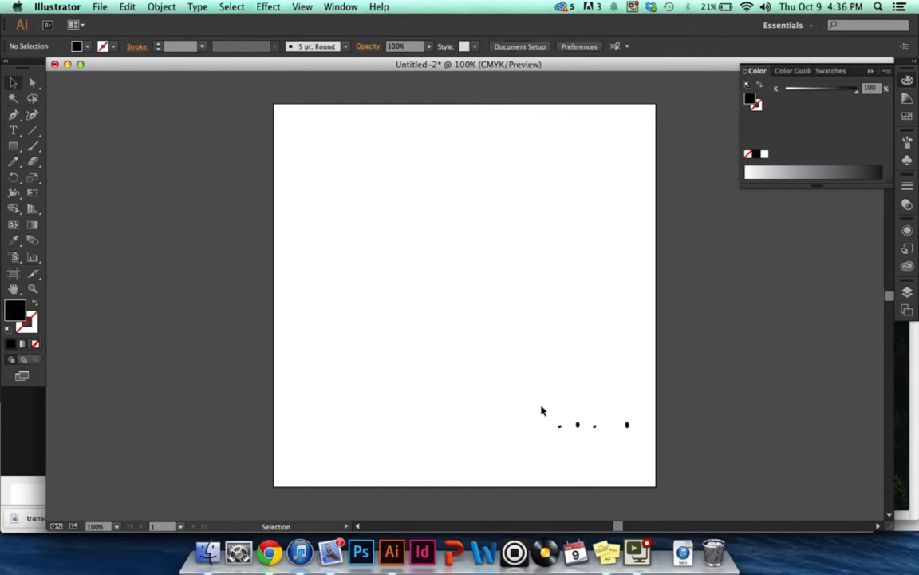
{"action": "left_click_drag", "start_coordinate": [541, 410], "coordinate": [652, 423]}
{"action": "key", "text": "Delete"}
Fill the remaining W shape with black and deselect it.
{"action": "key", "text": "ctrl+v"}
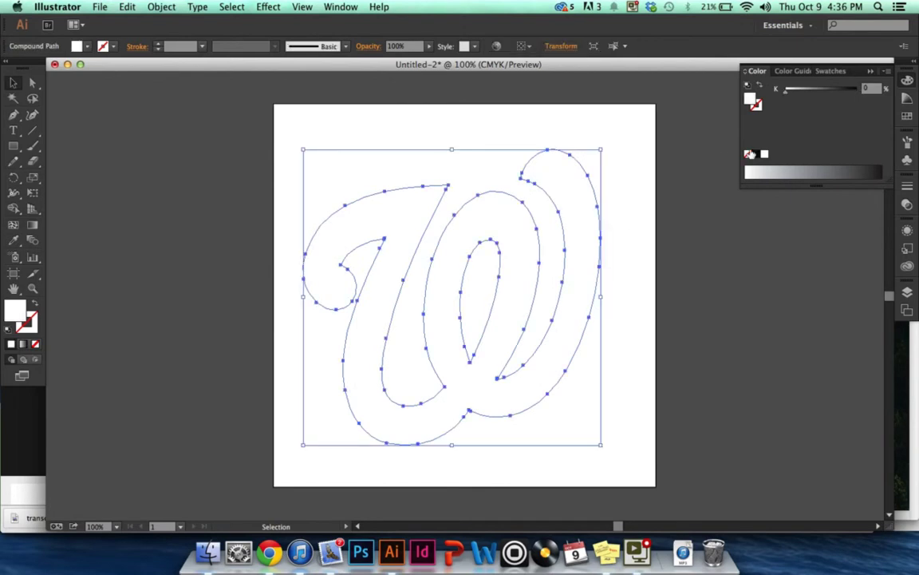
{"action": "left_click", "coordinate": [753, 154]}
{"action": "left_click", "coordinate": [700, 291]}
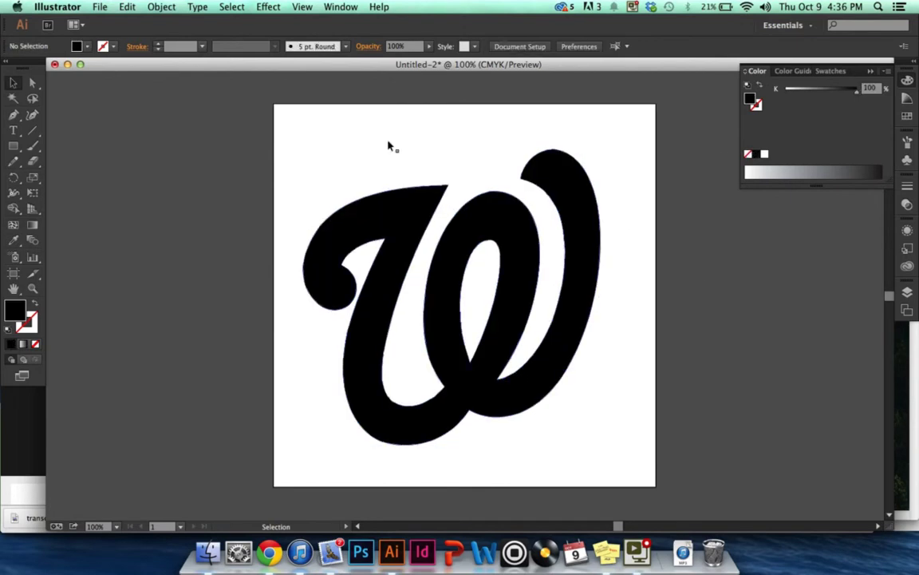
Undo the black fill and the deletions back to the complete traced logo with its background, then deselect.
{"action": "key", "text": "a"}
{"action": "key", "text": "ctrl+a"}
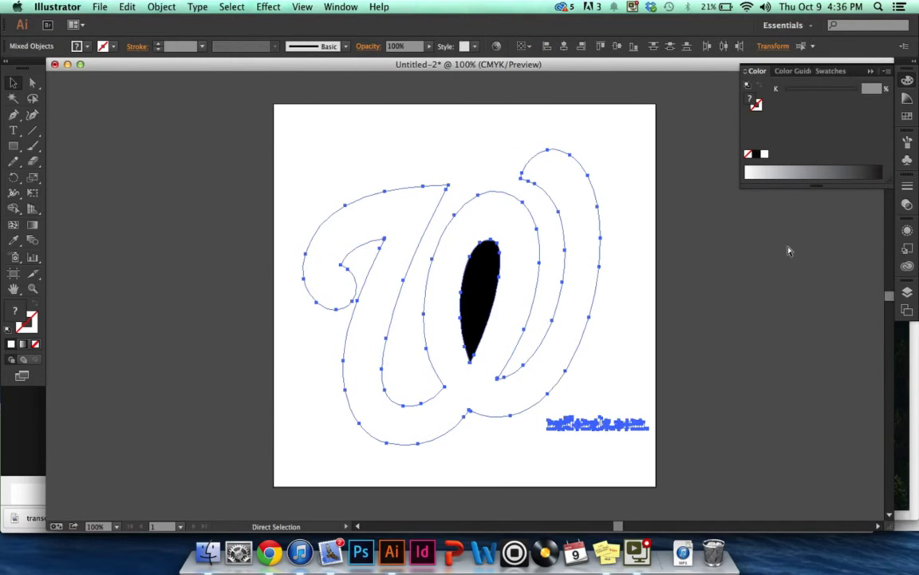
{"action": "key", "text": "v"}
{"action": "left_click", "coordinate": [760, 267]}
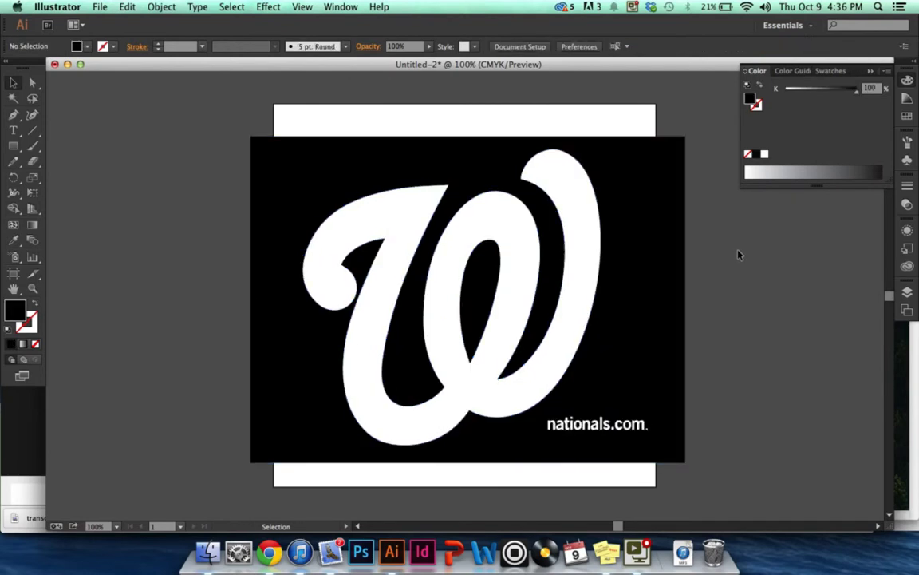
Select all the traced logo shapes and activate the Shape Builder tool.
{"action": "left_click_drag", "start_coordinate": [220, 114], "coordinate": [717, 493]}
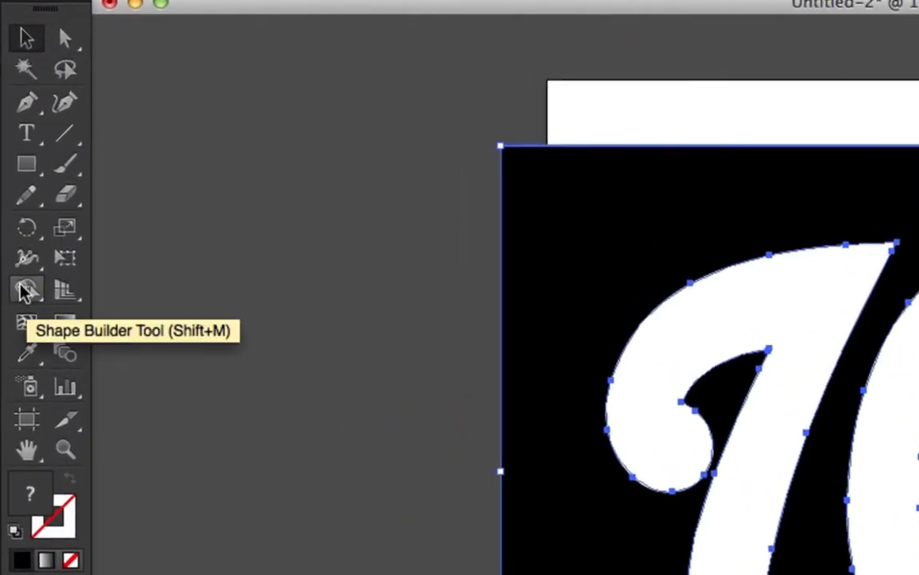
{"action": "left_click", "coordinate": [24, 292]}
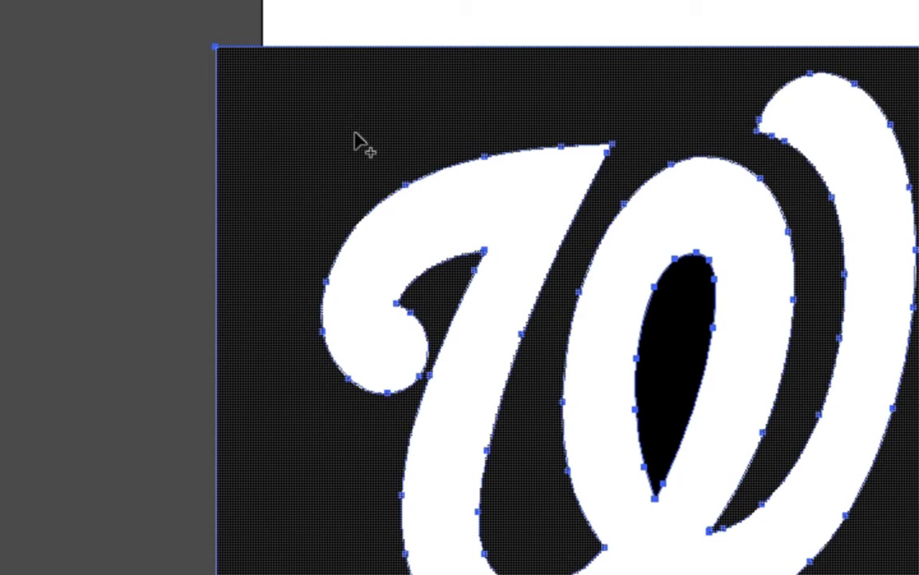
Try merging the black background with the W using Shape Builder, and undo the merge.
{"action": "left_click_drag", "start_coordinate": [357, 135], "coordinate": [461, 213]}
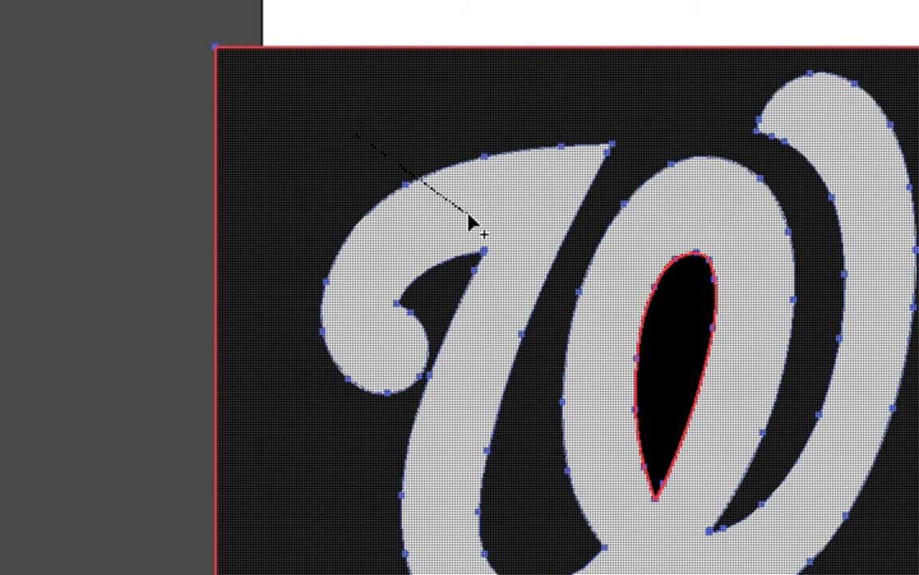
{"action": "left_click_drag", "start_coordinate": [468, 215], "coordinate": [472, 214]}
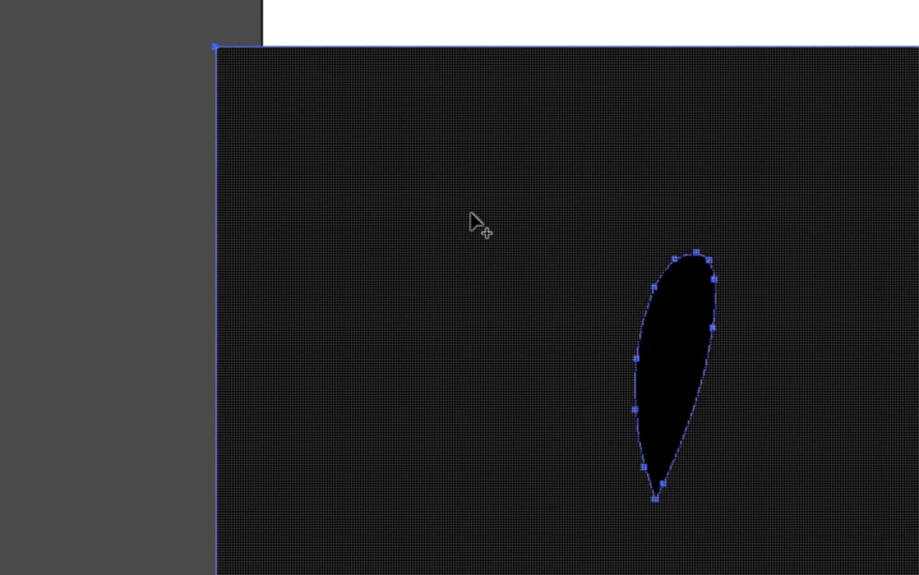
{"action": "key", "text": "ctrl+z"}
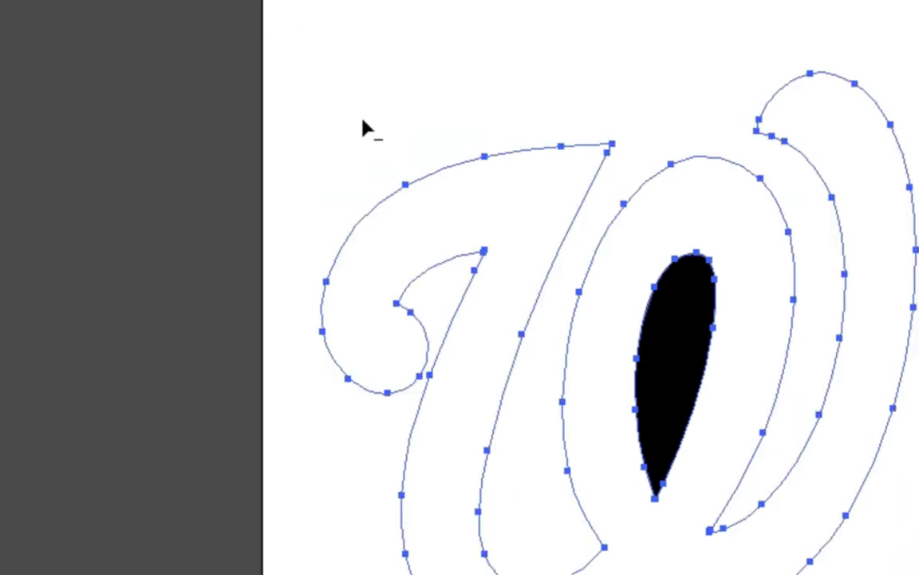
Subtract the black background, the shape inside the W's loop and the nationals.com lettering with Shape Builder.
{"action": "scroll", "coordinate": [345, 117], "scroll_direction": "down", "scroll_amount": 3}
{"action": "scroll", "coordinate": [345, 118], "scroll_direction": "right", "scroll_amount": 4}
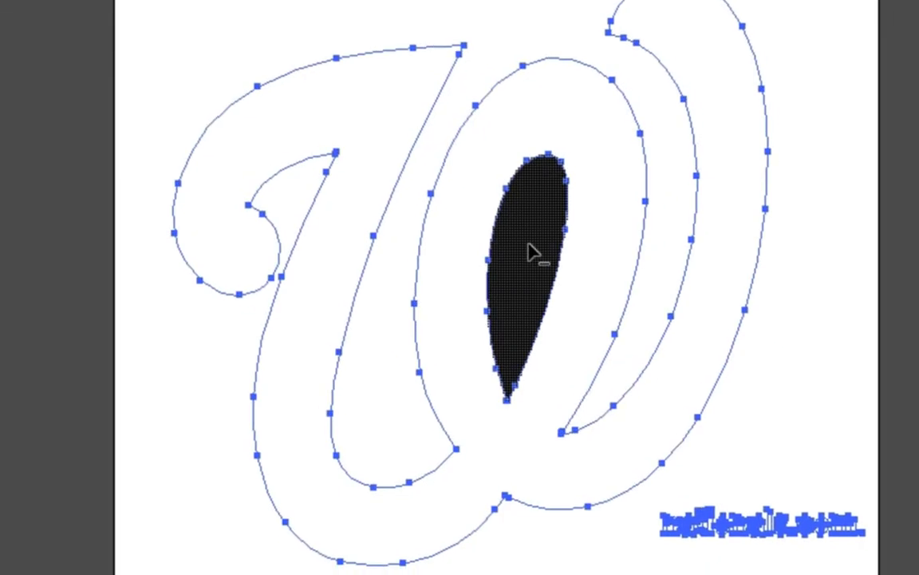
{"action": "left_click", "coordinate": [532, 252]}
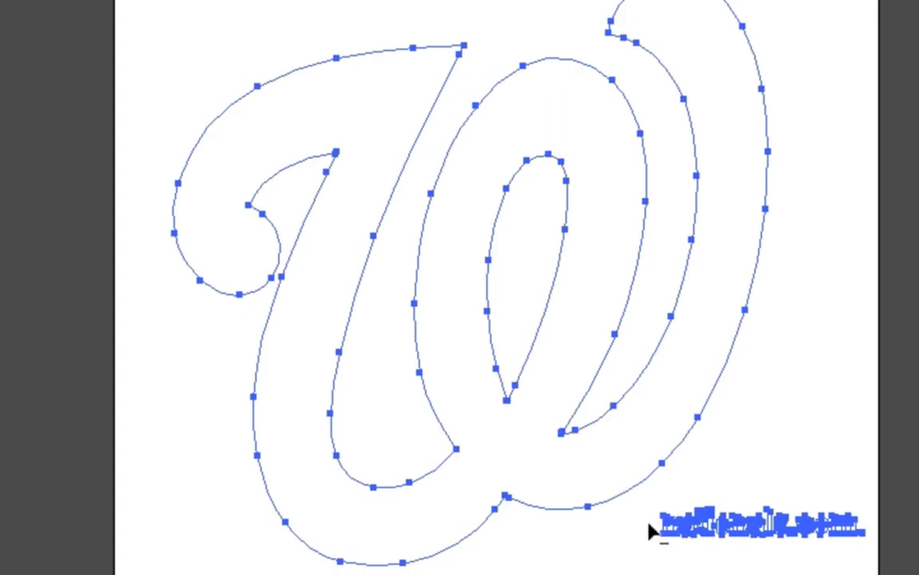
{"action": "left_click_drag", "start_coordinate": [651, 531], "coordinate": [897, 535]}
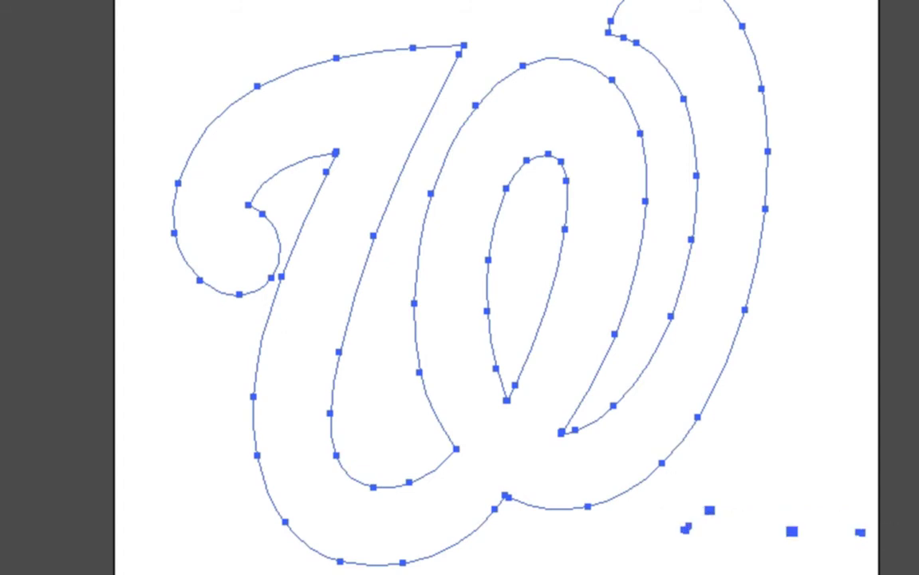
Select and delete the small specks left over from the lettering.
{"action": "key", "text": "v"}
{"action": "left_click", "coordinate": [661, 502]}
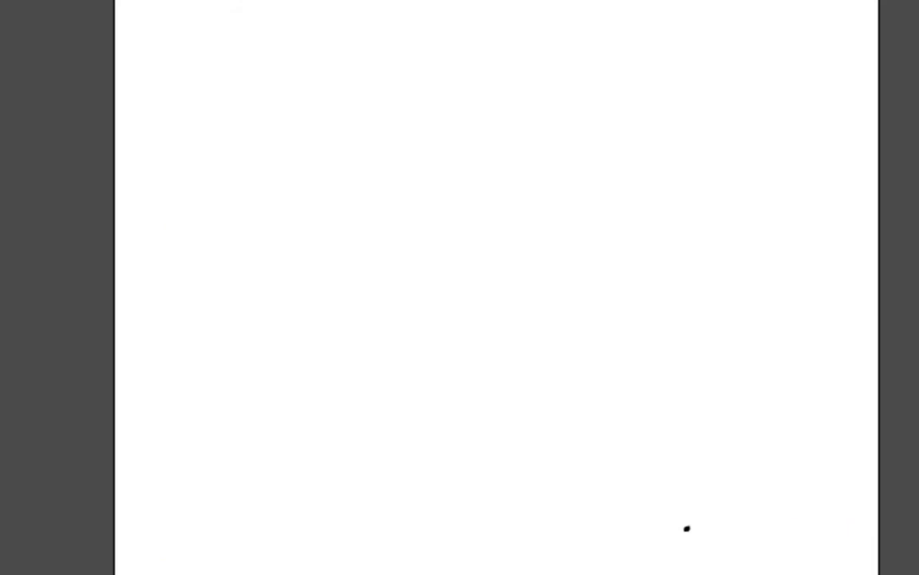
{"action": "left_click_drag", "start_coordinate": [662, 489], "coordinate": [916, 569]}
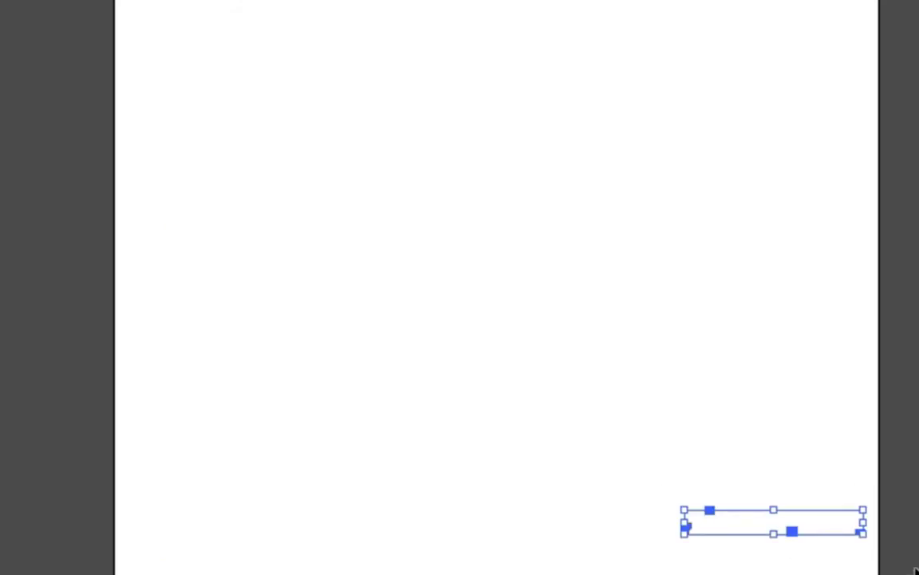
{"action": "left_click", "coordinate": [910, 467]}
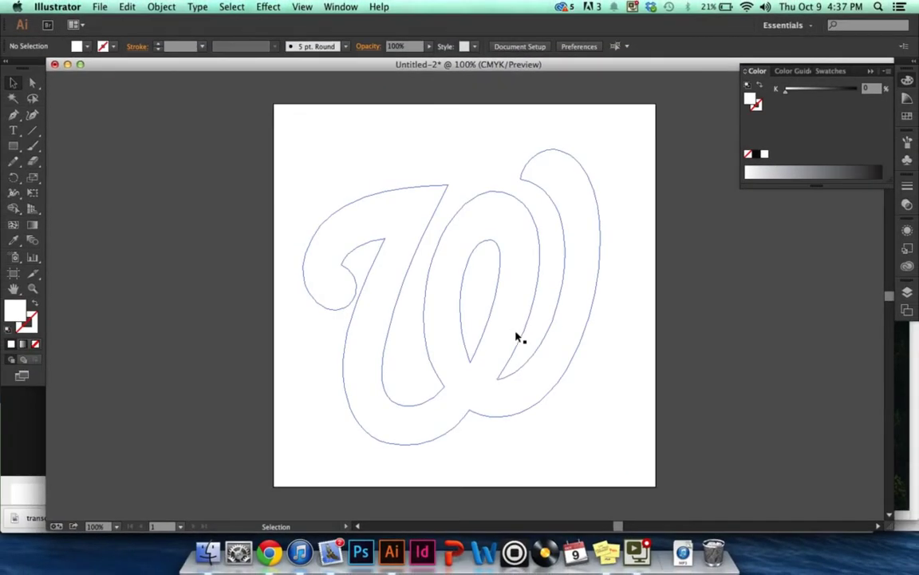
Fill the W with black and reposition and enlarge it to nearly fill the artboard.
{"action": "left_click", "coordinate": [500, 227]}
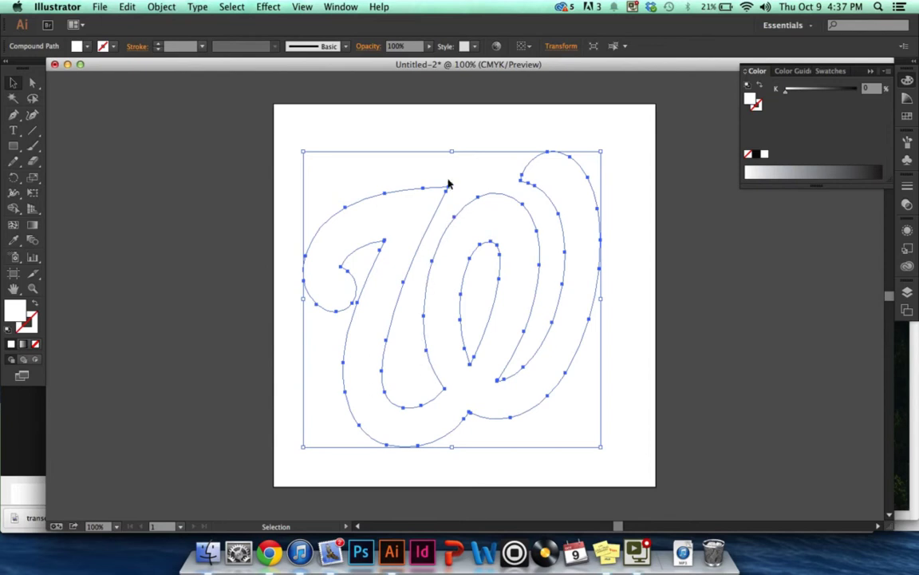
{"action": "left_click", "coordinate": [755, 153]}
{"action": "left_click_drag", "start_coordinate": [549, 245], "coordinate": [505, 209]}
{"action": "left_click_drag", "start_coordinate": [578, 411], "coordinate": [646, 470]}
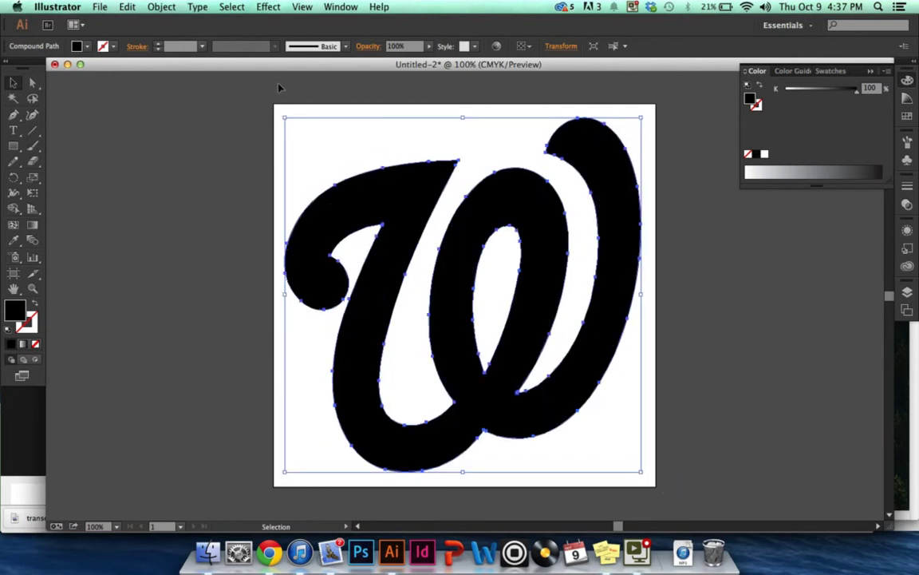
Scale the W up far beyond the artboard and inspect its edges at 200% zoom.
{"action": "left_click_drag", "start_coordinate": [281, 114], "coordinate": [251, 176]}
{"action": "key", "text": "ctrl+equal"}
{"action": "key", "text": "ctrl+equal"}
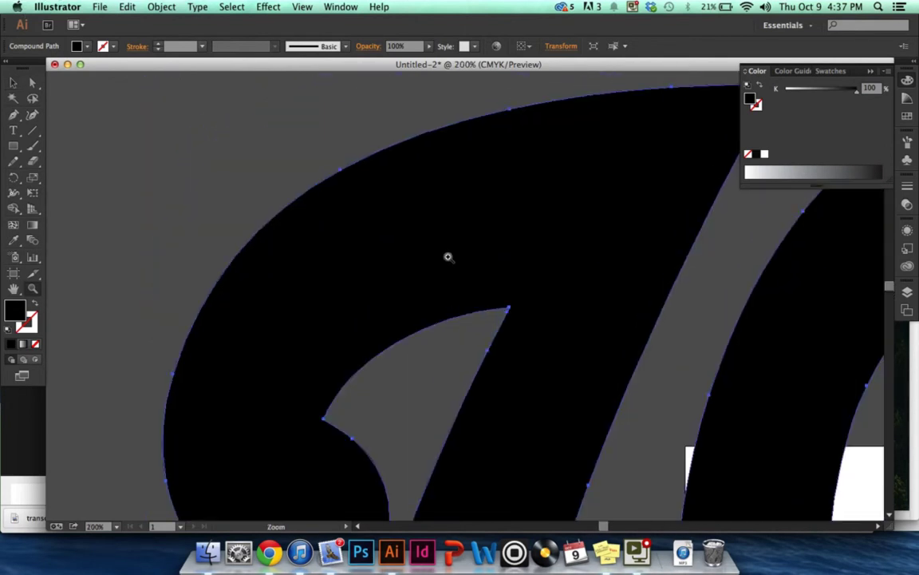
{"action": "left_click", "coordinate": [213, 144]}
Undo the oversized scaling of the W, return to 100% zoom and deselect the shape.
{"action": "key", "text": "super+z"}
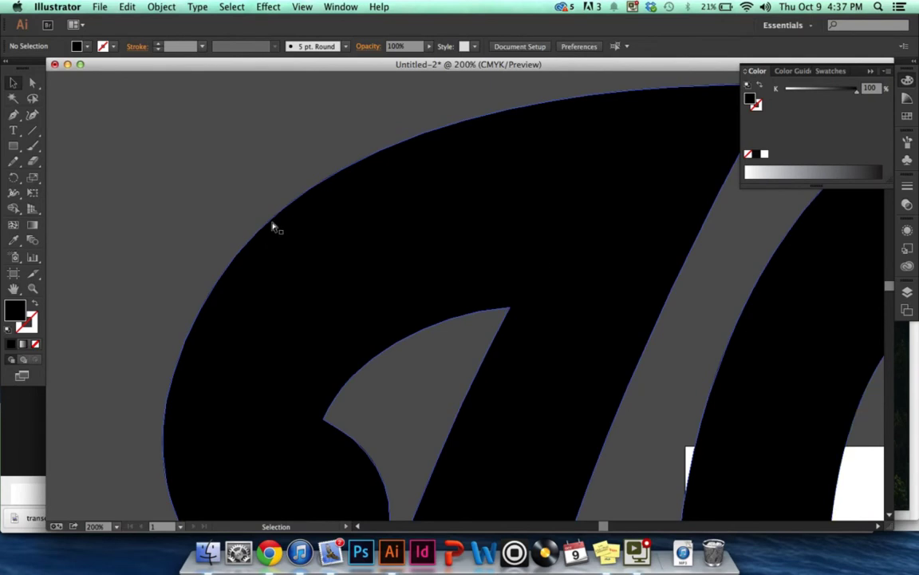
{"action": "key", "text": "super+z"}
{"action": "left_click_drag", "start_coordinate": [640, 345], "coordinate": [410, 173]}
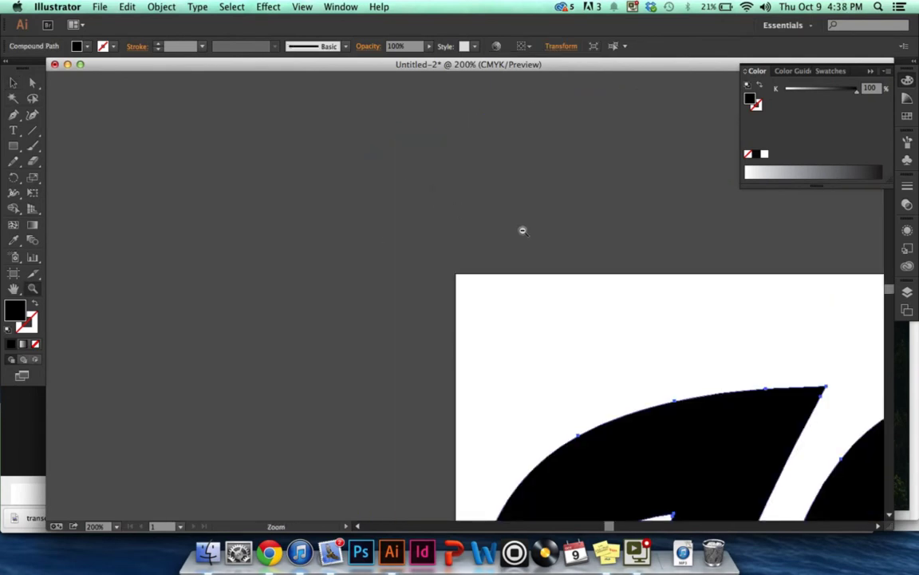
{"action": "key", "text": "super+minus"}
{"action": "left_click_drag", "start_coordinate": [598, 344], "coordinate": [477, 155]}
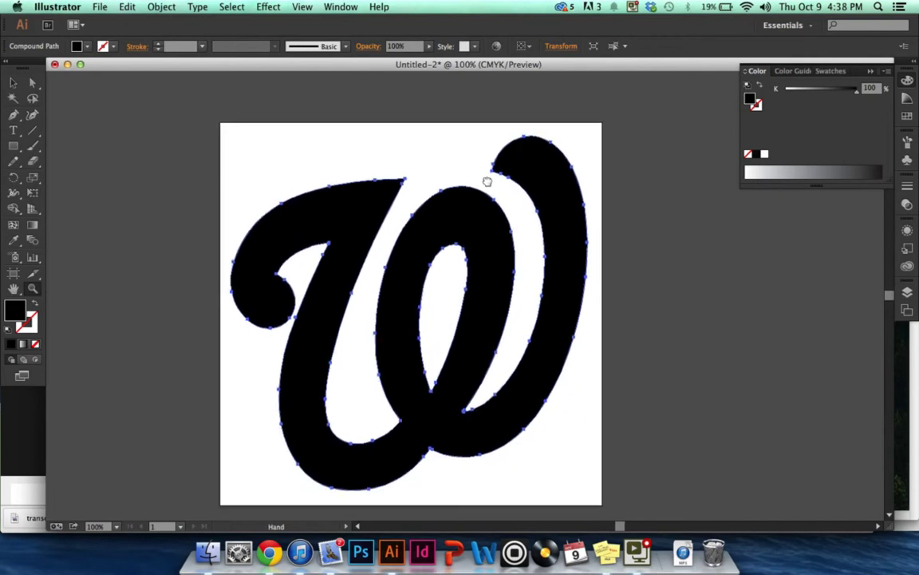
{"action": "key", "text": "v"}
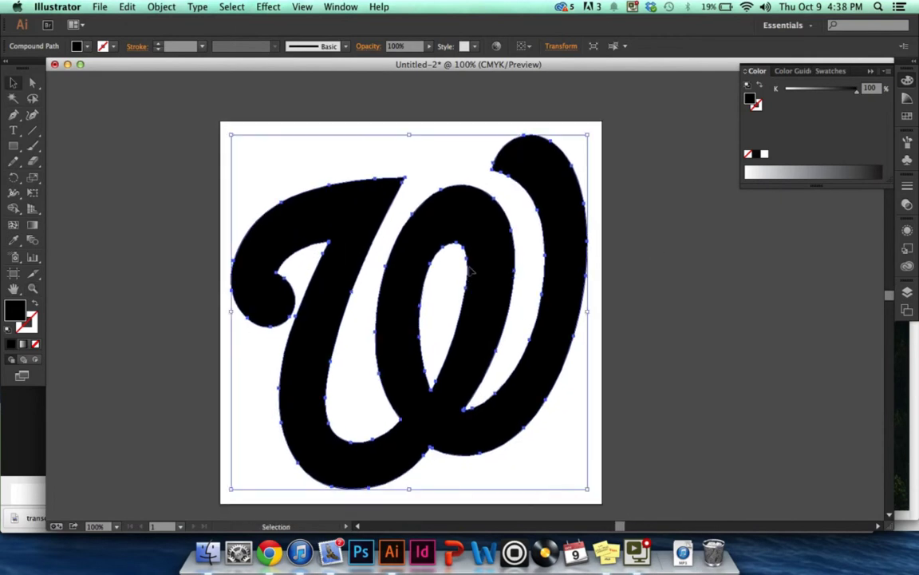
{"action": "left_click", "coordinate": [658, 241]}
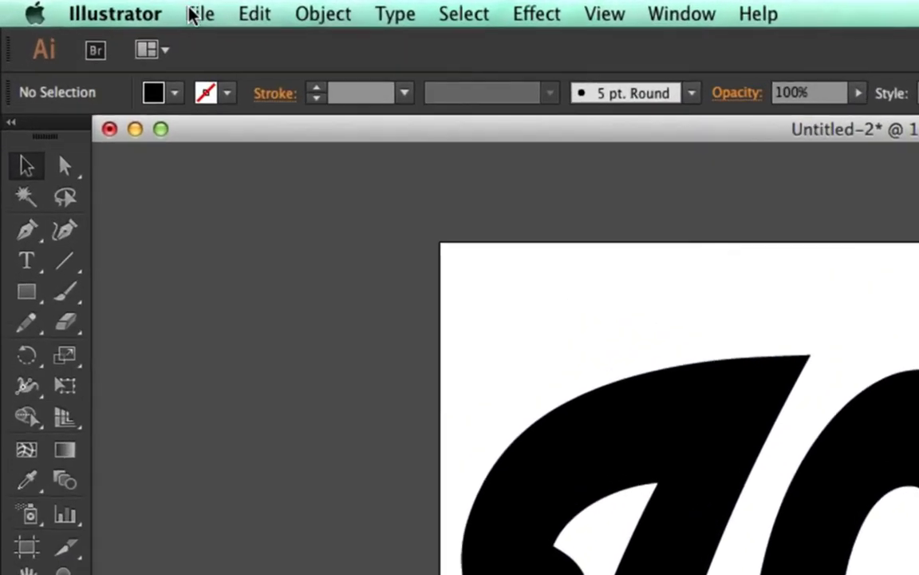
Save the artwork to the Desktop in SVG format as nationals-logo, accepting the SVG 1.1 profile options.
{"action": "left_click", "coordinate": [196, 14]}
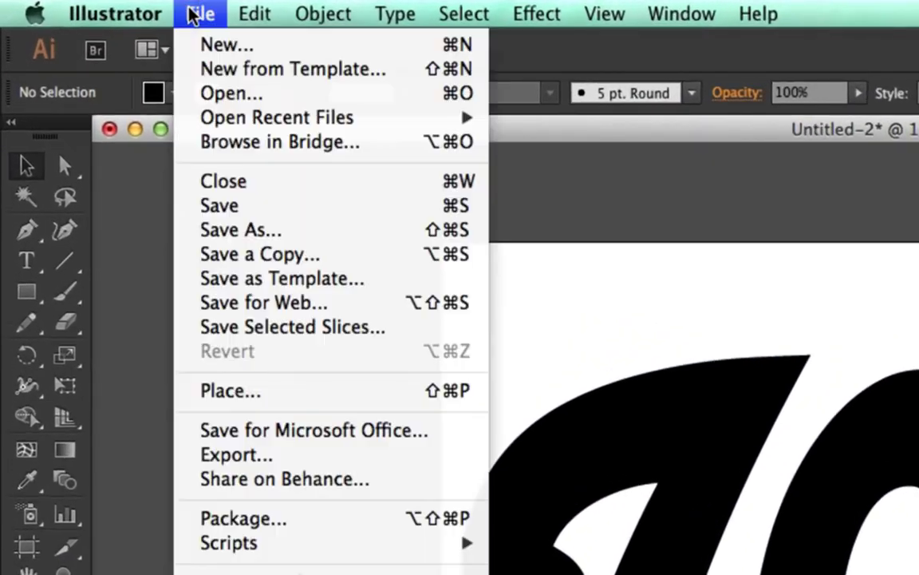
{"action": "left_click", "coordinate": [229, 228]}
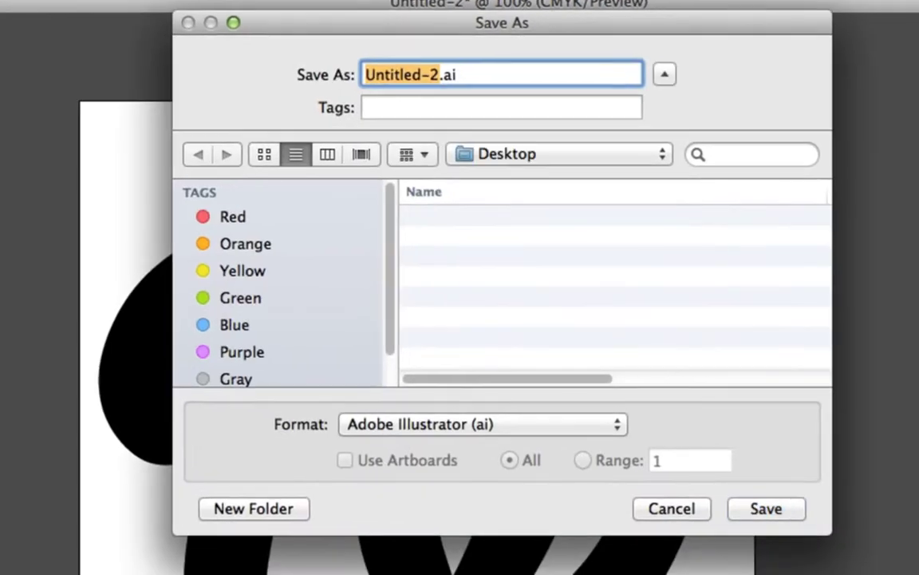
{"action": "left_click", "coordinate": [444, 425]}
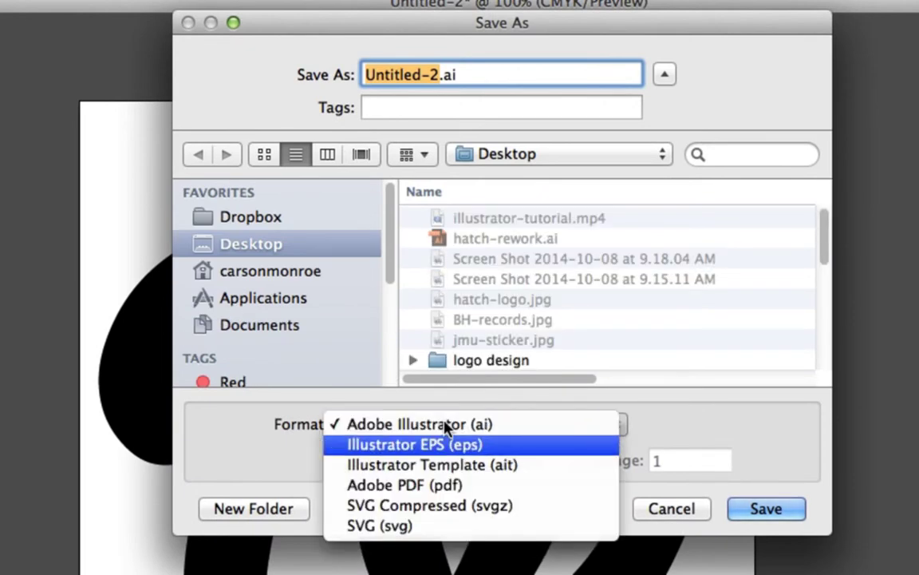
{"action": "left_click", "coordinate": [397, 531]}
{"action": "type", "text": "nationals"}
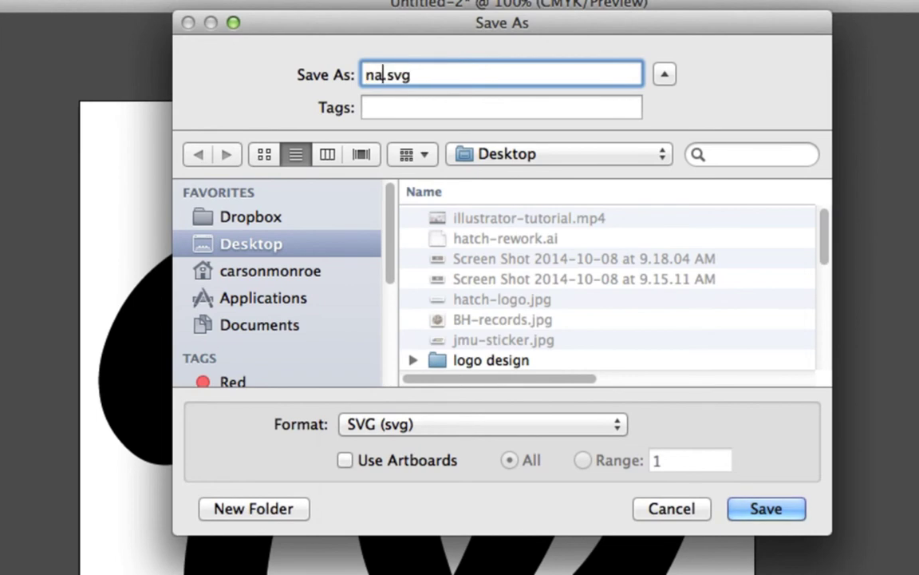
{"action": "type", "text": "-logo"}
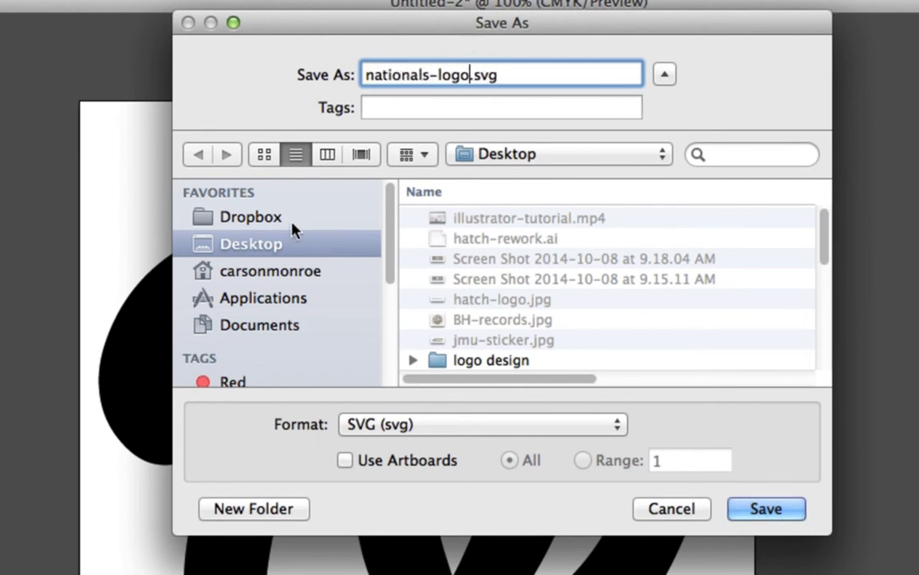
{"action": "left_click", "coordinate": [764, 509]}
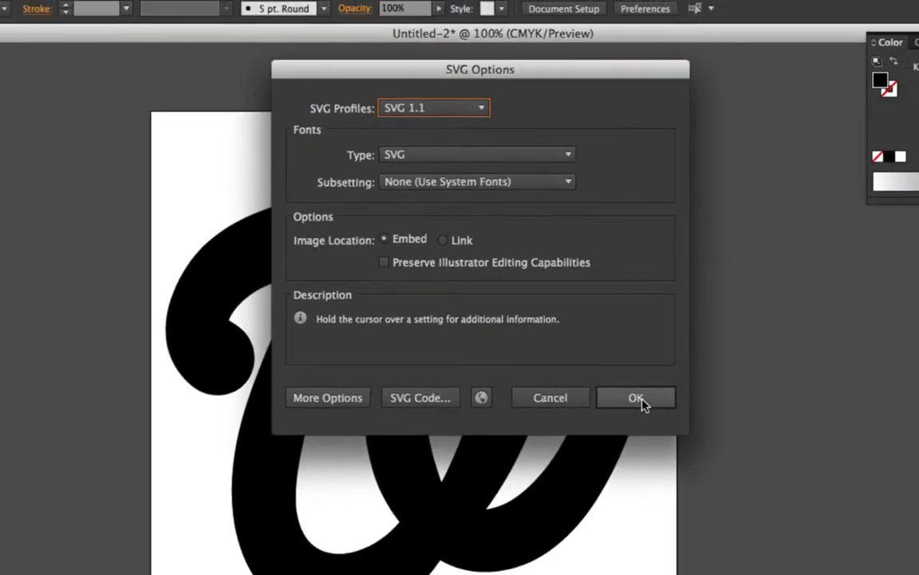
{"action": "left_click", "coordinate": [643, 400]}
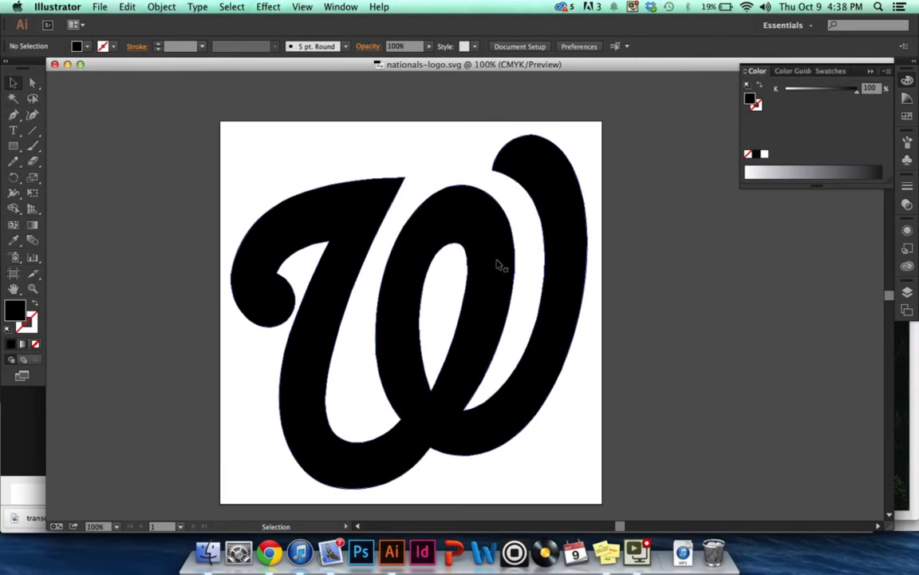
Switch to the Tinkercad design open in Chrome, where the shape Import section is available.
{"action": "left_click", "coordinate": [272, 561]}
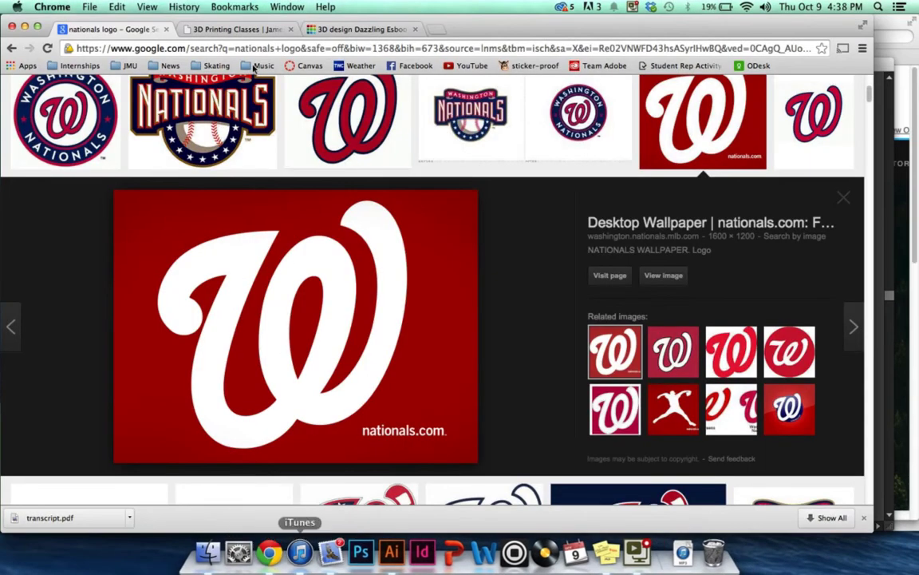
{"action": "left_click", "coordinate": [336, 29]}
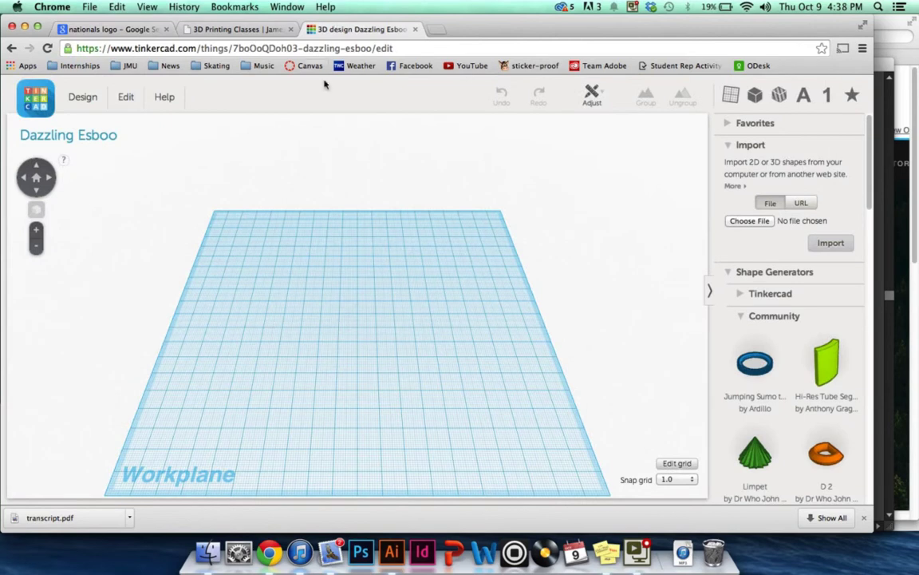
{"action": "left_click_drag", "start_coordinate": [323, 369], "coordinate": [343, 339]}
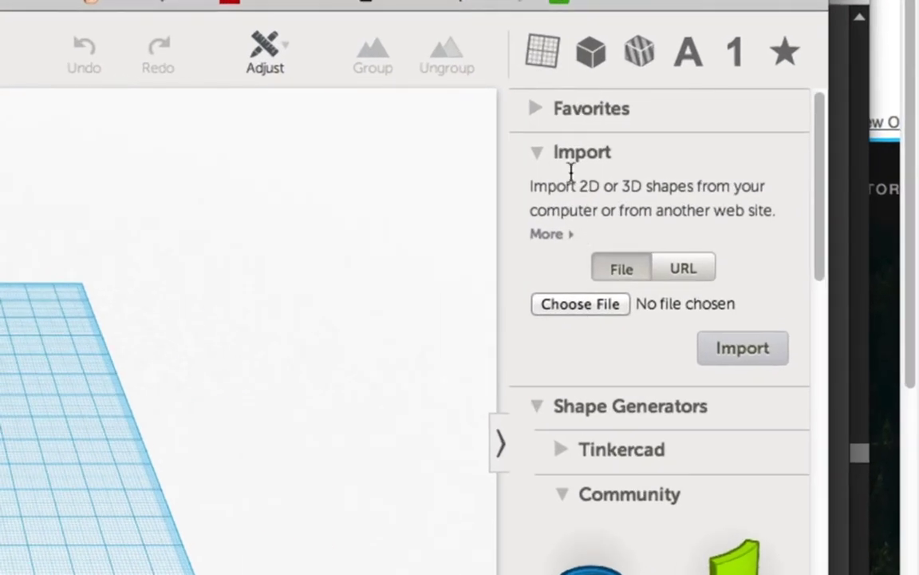
Import nationals-logo.svg from the Desktop as a 3D shape at 100% scale and 10 mm height.
{"action": "left_click", "coordinate": [582, 307]}
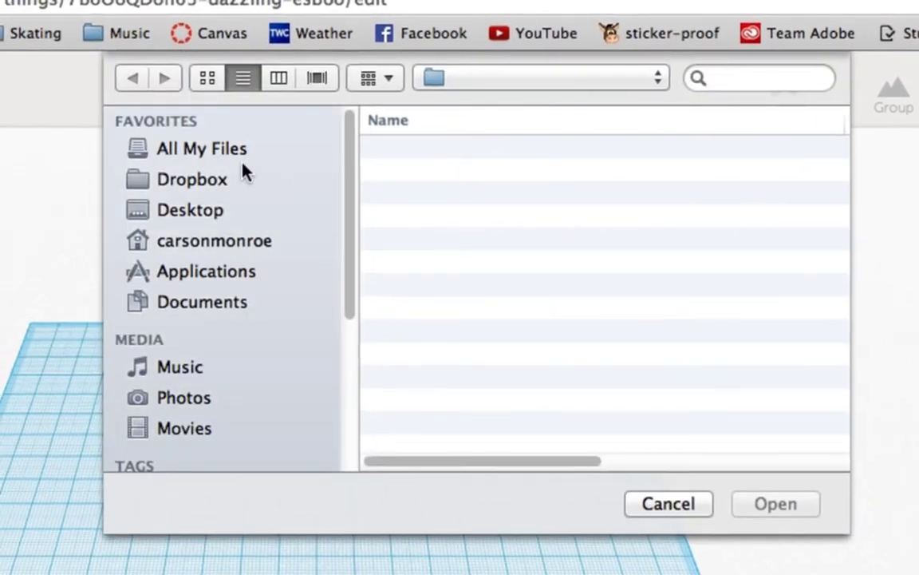
{"action": "left_click", "coordinate": [169, 209]}
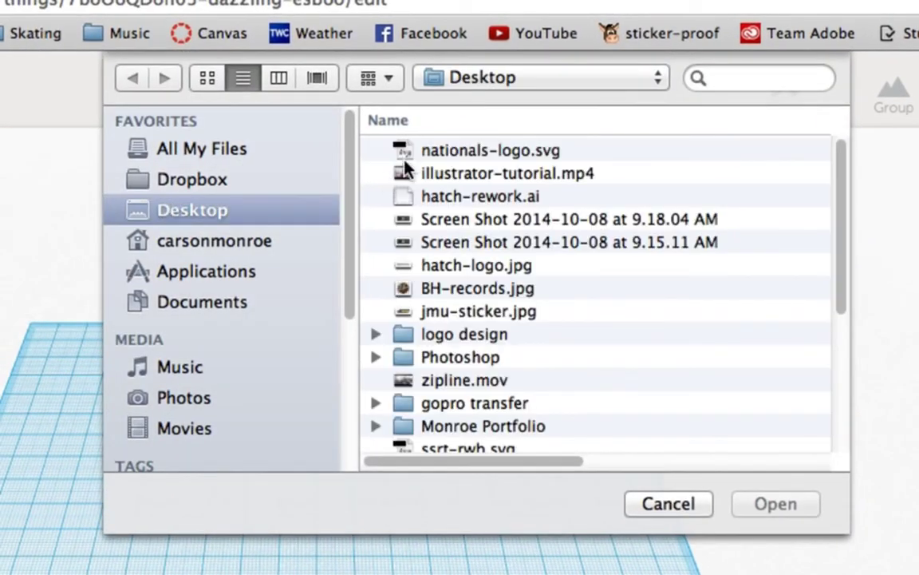
{"action": "left_click", "coordinate": [455, 151]}
{"action": "left_click", "coordinate": [767, 504]}
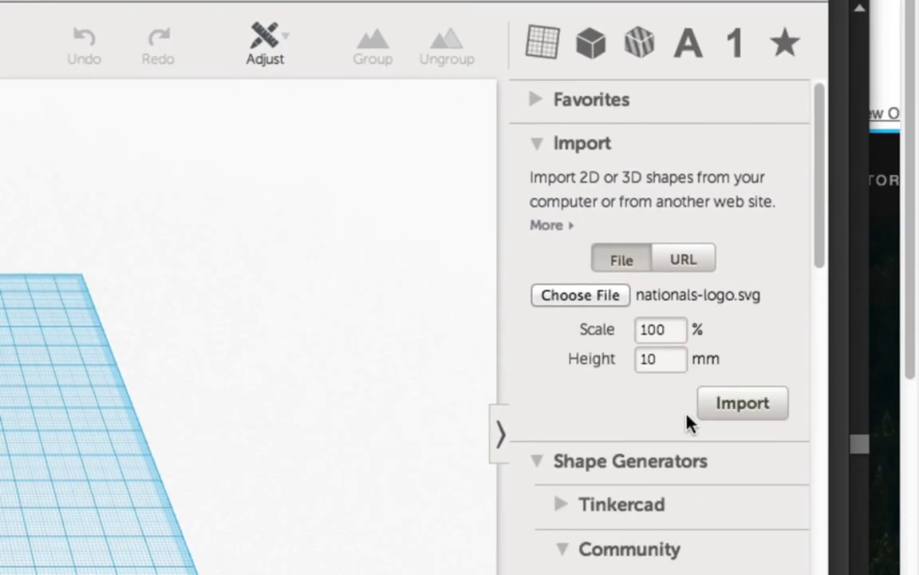
{"action": "left_click", "coordinate": [740, 398]}
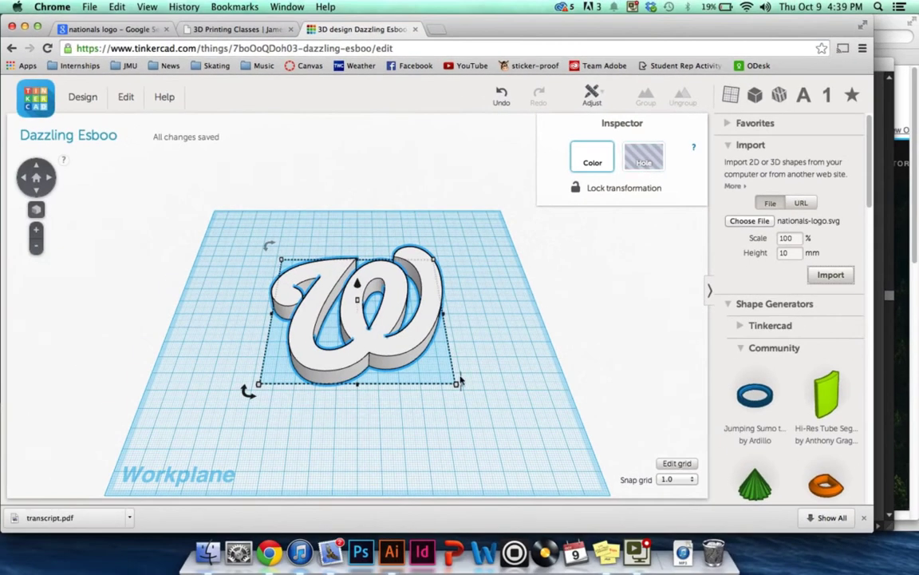
{"action": "left_click_drag", "start_coordinate": [496, 332], "coordinate": [482, 313]}
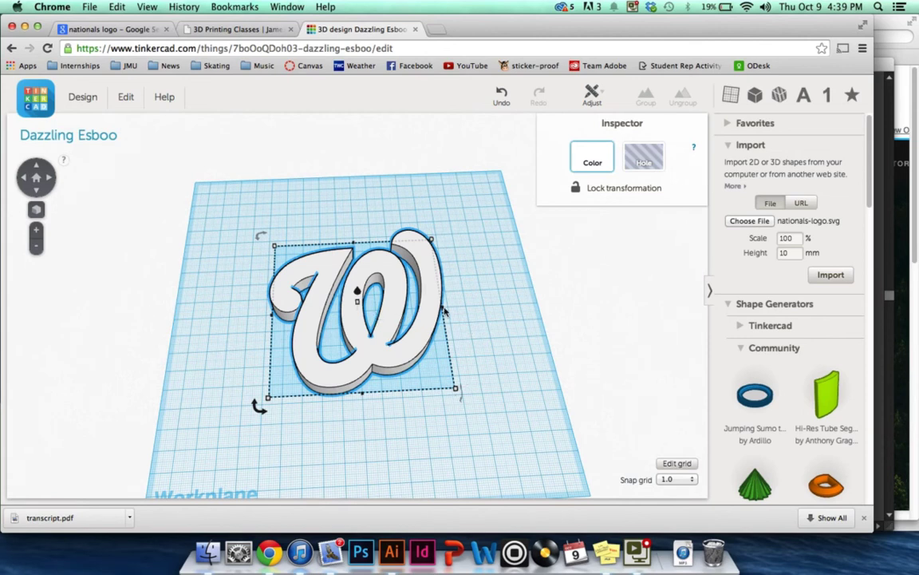
Cut the imported W from the workplane and place a box from the geometric shapes there.
{"action": "key", "text": "Delete"}
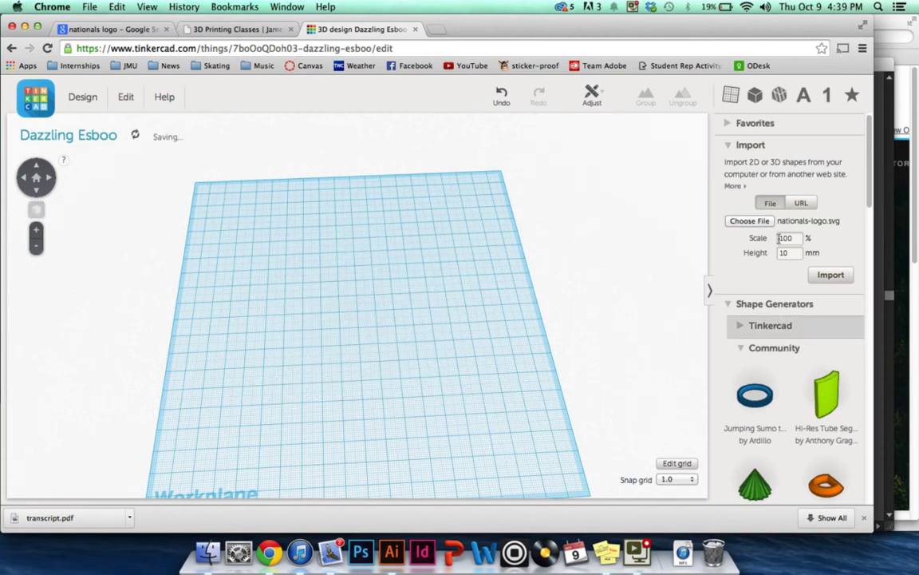
{"action": "scroll", "coordinate": [766, 160], "scroll_direction": "down", "scroll_amount": 10}
{"action": "left_click_drag", "start_coordinate": [770, 204], "coordinate": [479, 400]}
Set the workplane on the box's front face and paste the W onto it.
{"action": "scroll", "coordinate": [484, 336], "scroll_direction": "up", "scroll_amount": 3}
{"action": "key", "text": "w"}
{"action": "left_click", "coordinate": [384, 278]}
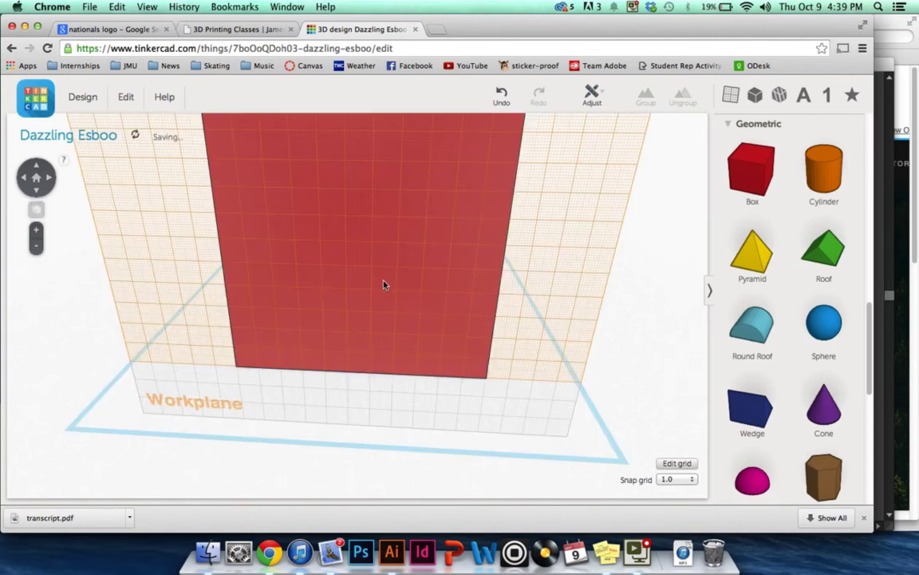
{"action": "key", "text": "ctrl+v"}
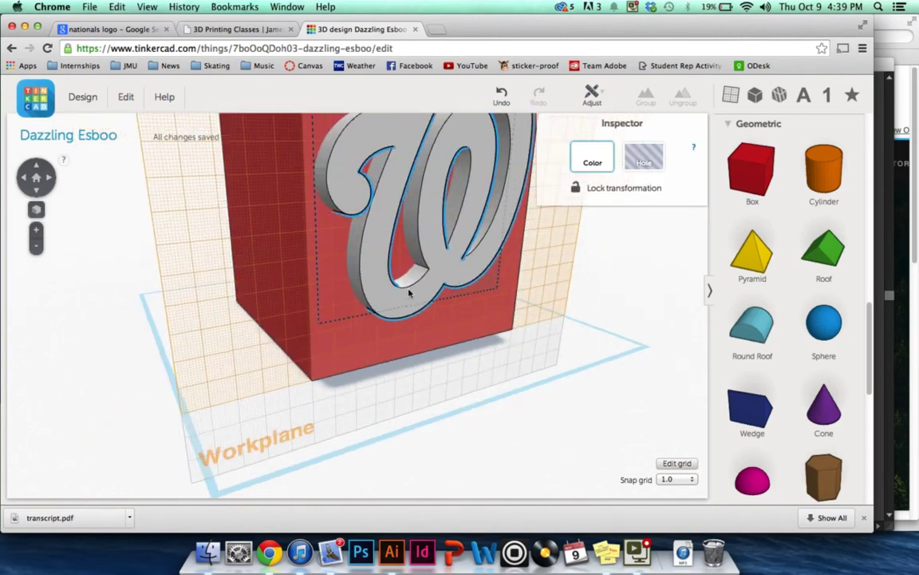
Engrave the W into the box's front face by making it a hole, sinking it in and grouping both shapes.
{"action": "left_click", "coordinate": [638, 162]}
{"action": "left_click_drag", "start_coordinate": [401, 236], "coordinate": [404, 233]}
{"action": "left_click", "coordinate": [502, 344], "text": "shift"}
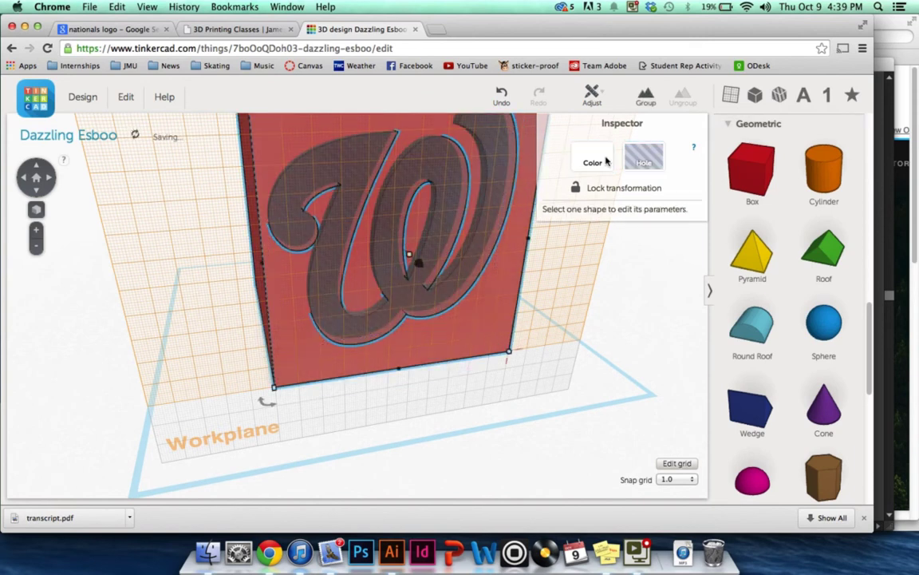
{"action": "left_click", "coordinate": [644, 97]}
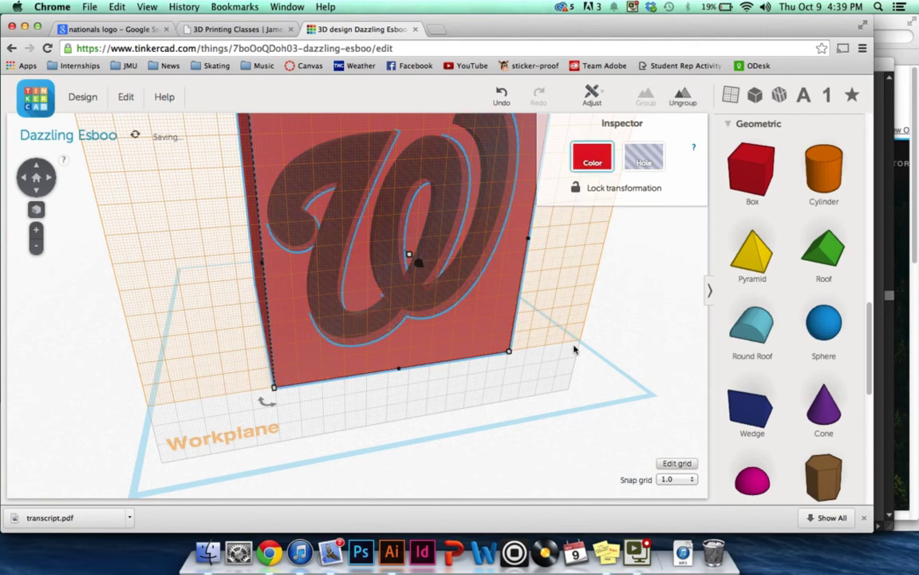
{"action": "left_click", "coordinate": [581, 385]}
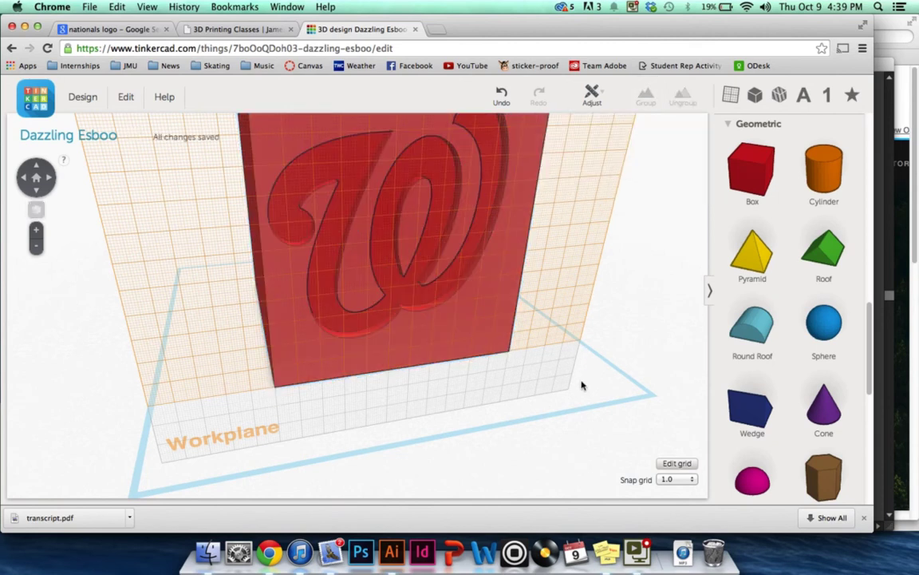
Return the workplane to the base grid and inspect the engraved W from several angles.
{"action": "left_click", "coordinate": [596, 385]}
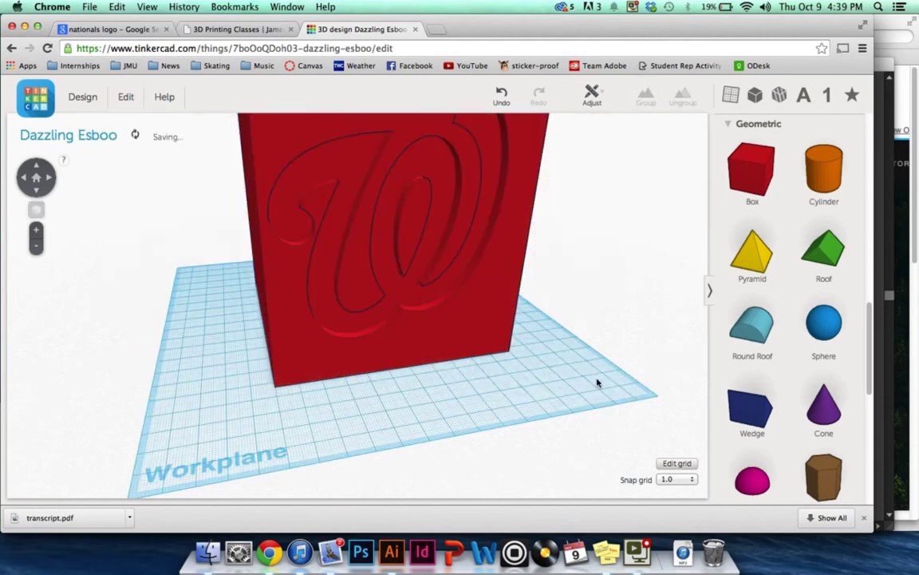
{"action": "left_click_drag", "start_coordinate": [362, 373], "coordinate": [356, 353]}
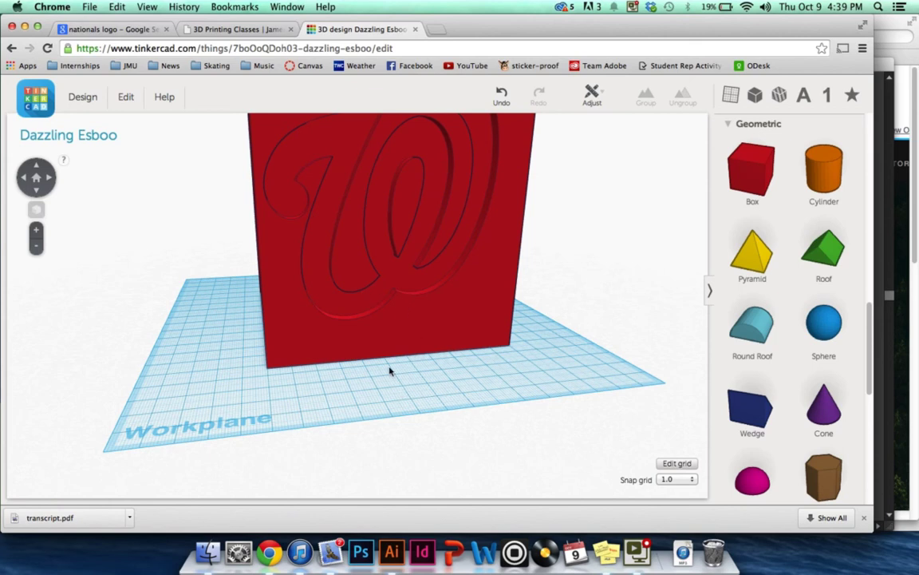
{"action": "left_click_drag", "start_coordinate": [551, 355], "coordinate": [491, 359]}
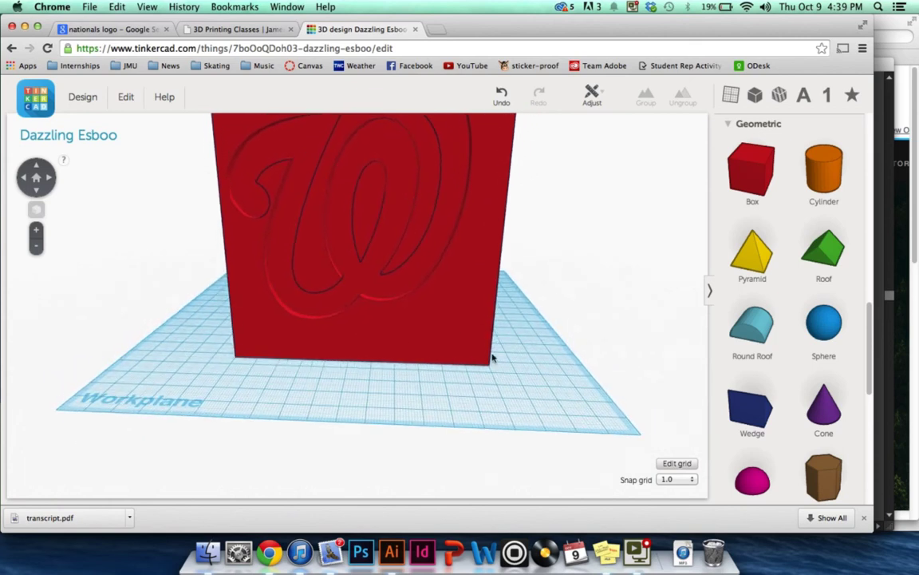